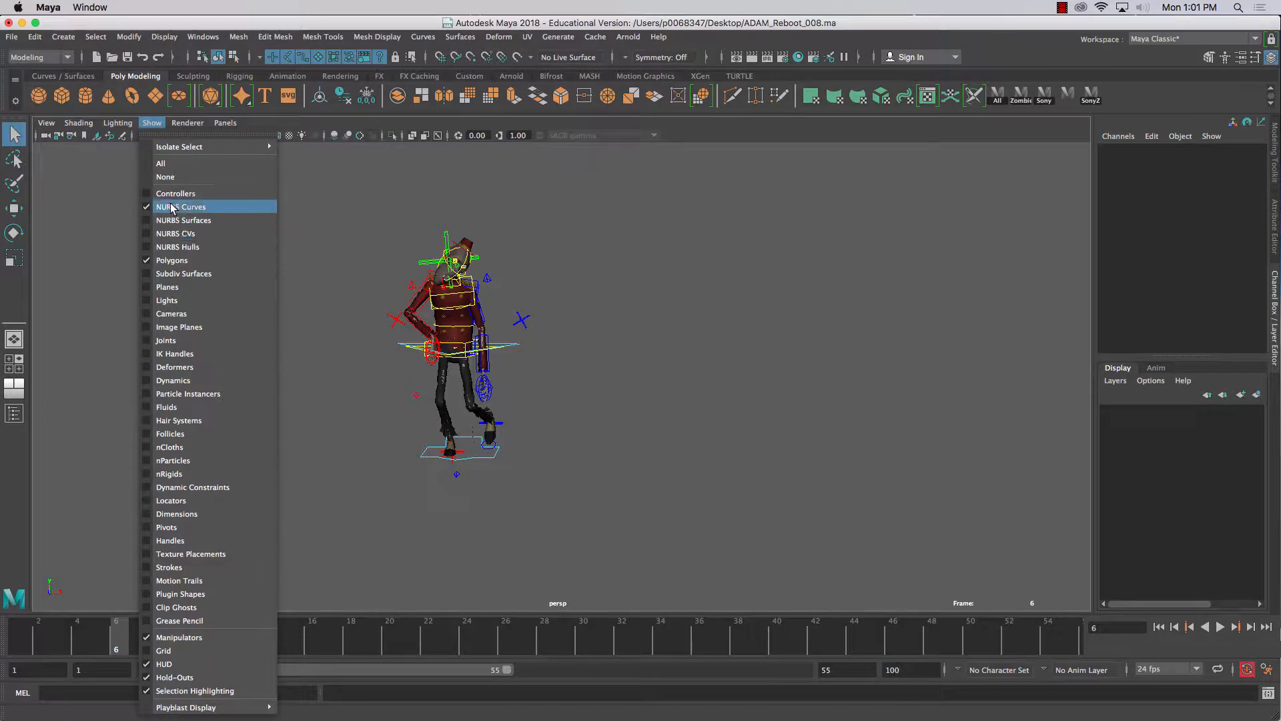
# Hide the NURBS curves in the perspective view and save the scene as ADAM_Reboot_ForwardM.mb
pyautogui.click(175, 207)
pyautogui.press('super+shift+s')
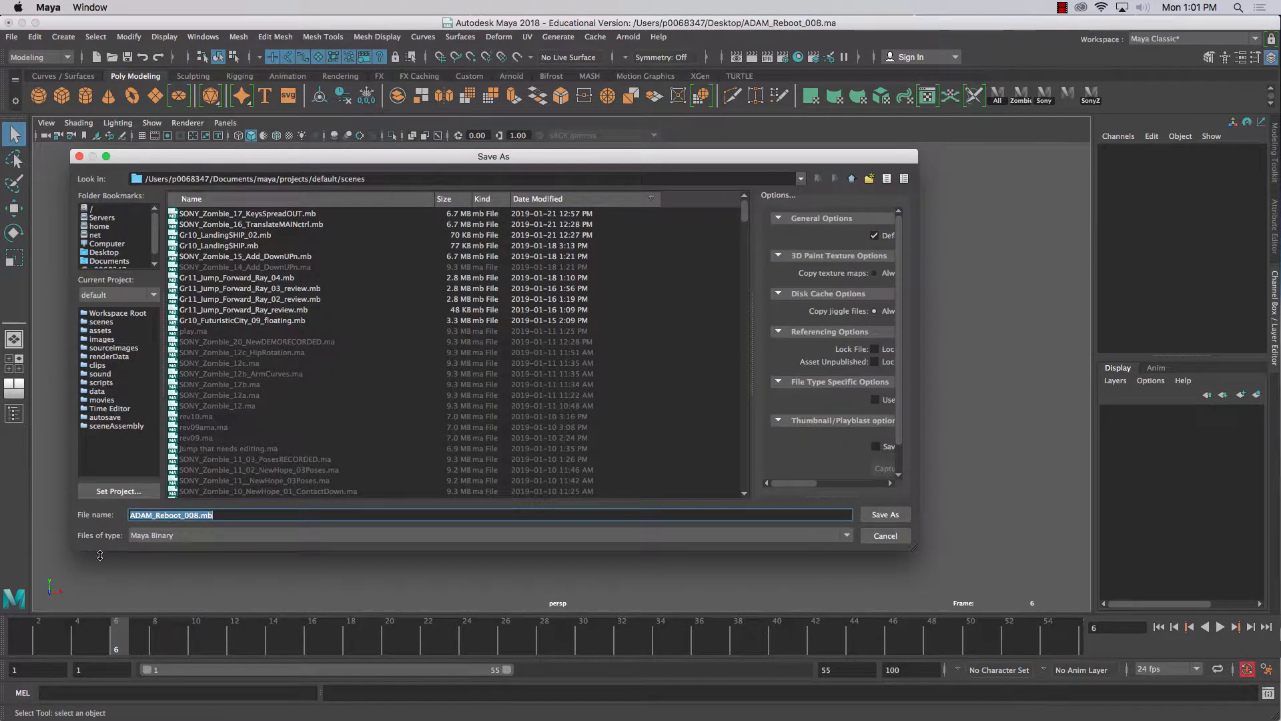
pyautogui.click(184, 514)
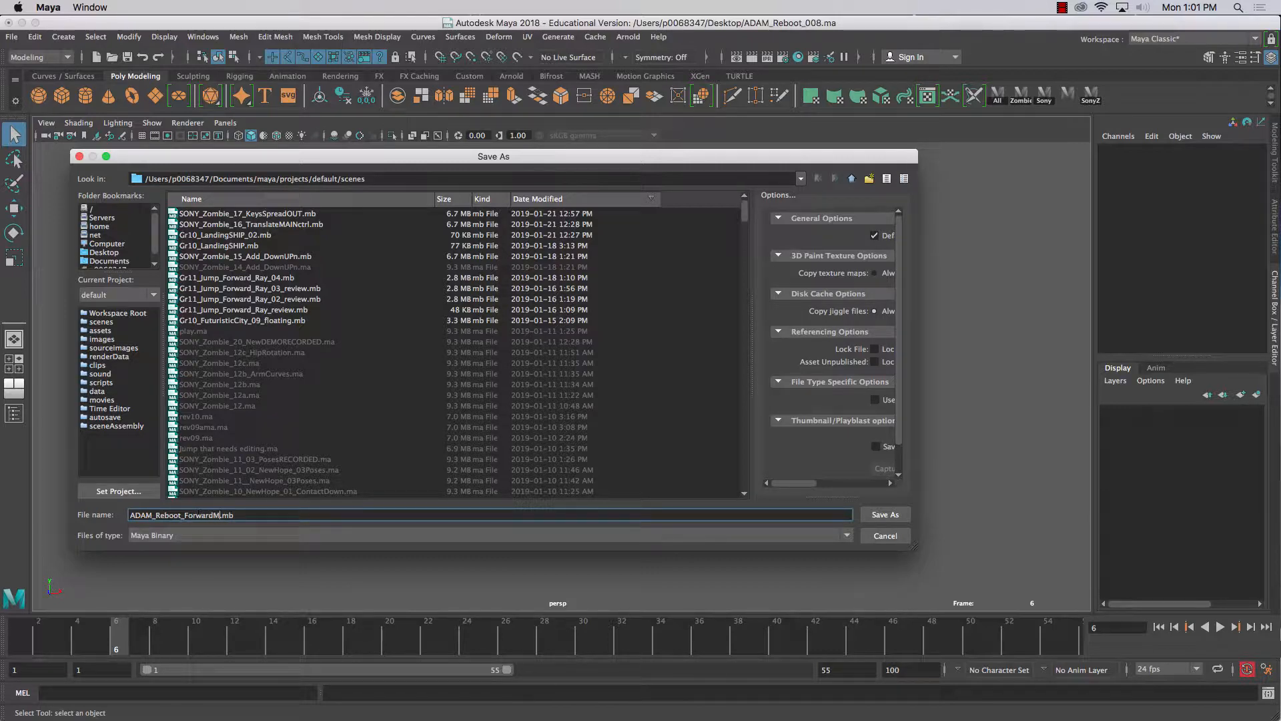
pyautogui.press('Return')
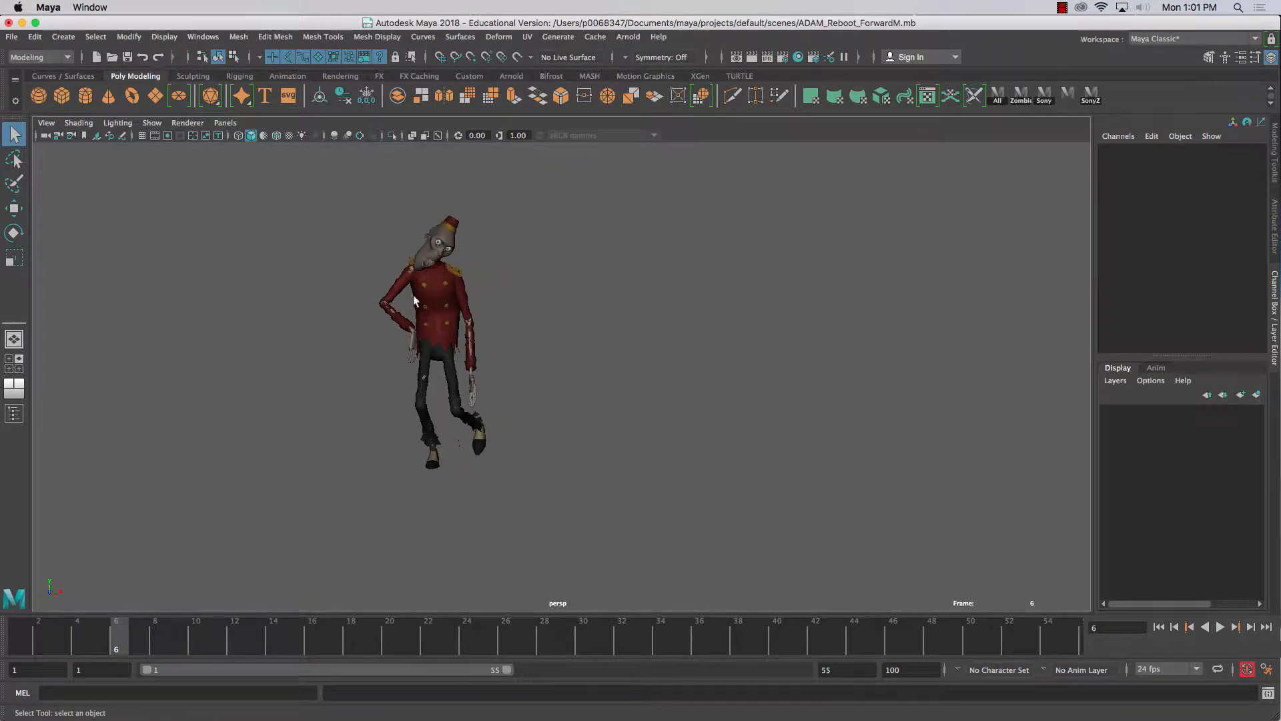
# Play back the character's walk from the start of the timeline to review its motion
pyautogui.scroll(-3, 414, 300)
pyautogui.keyDown('alt'); pyautogui.moveTo(304, 349); pyautogui.dragTo(334, 338); pyautogui.keyUp('alt')
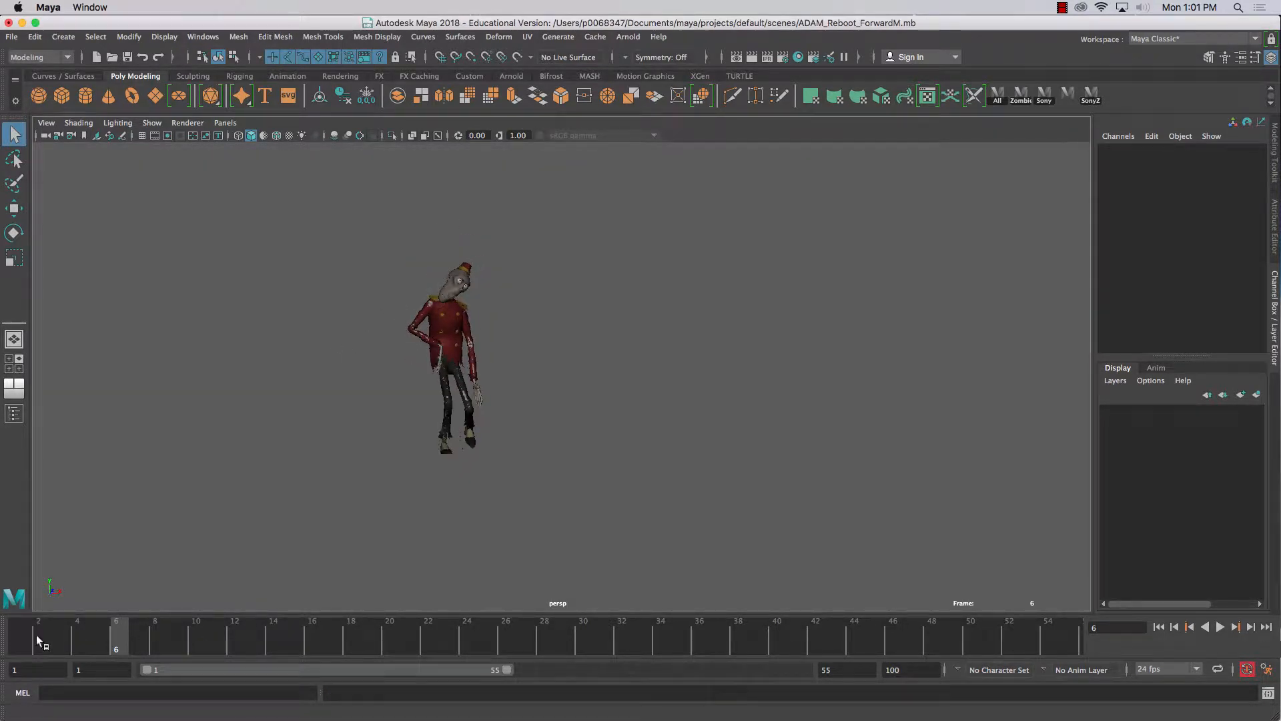
pyautogui.moveTo(38, 641); pyautogui.dragTo(20, 641)
pyautogui.click(1221, 627)
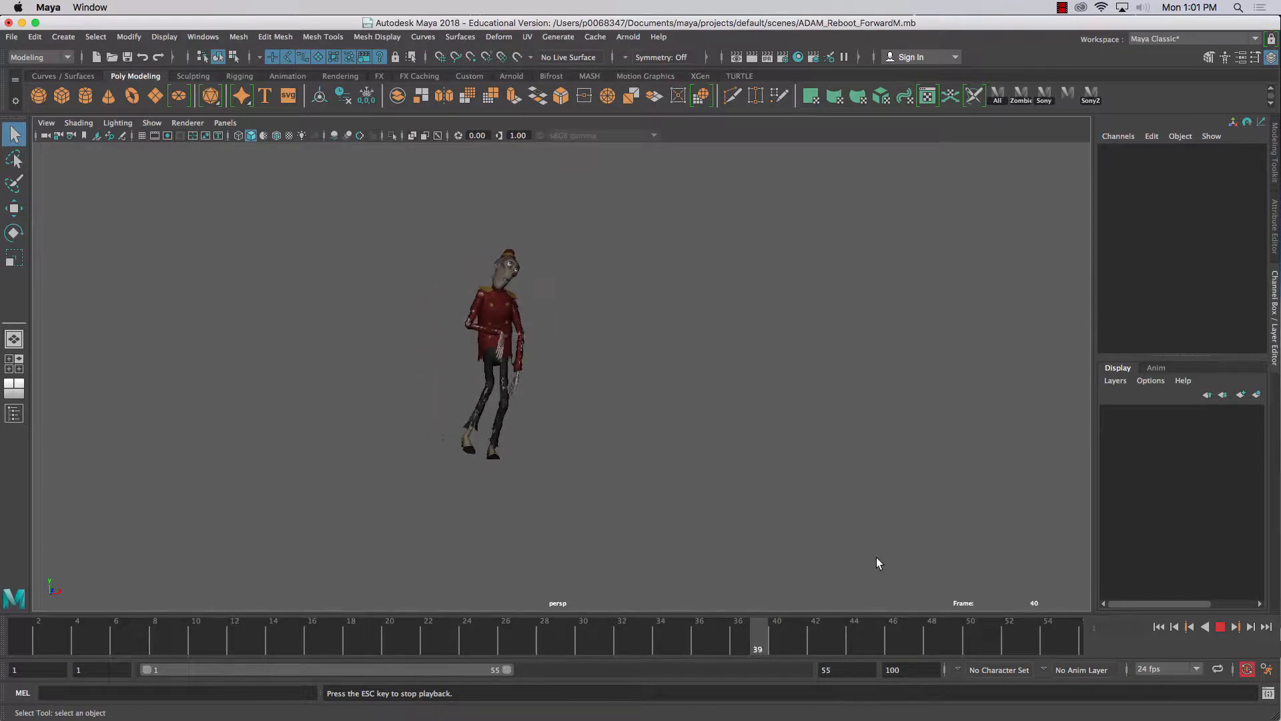
pyautogui.press('Escape')
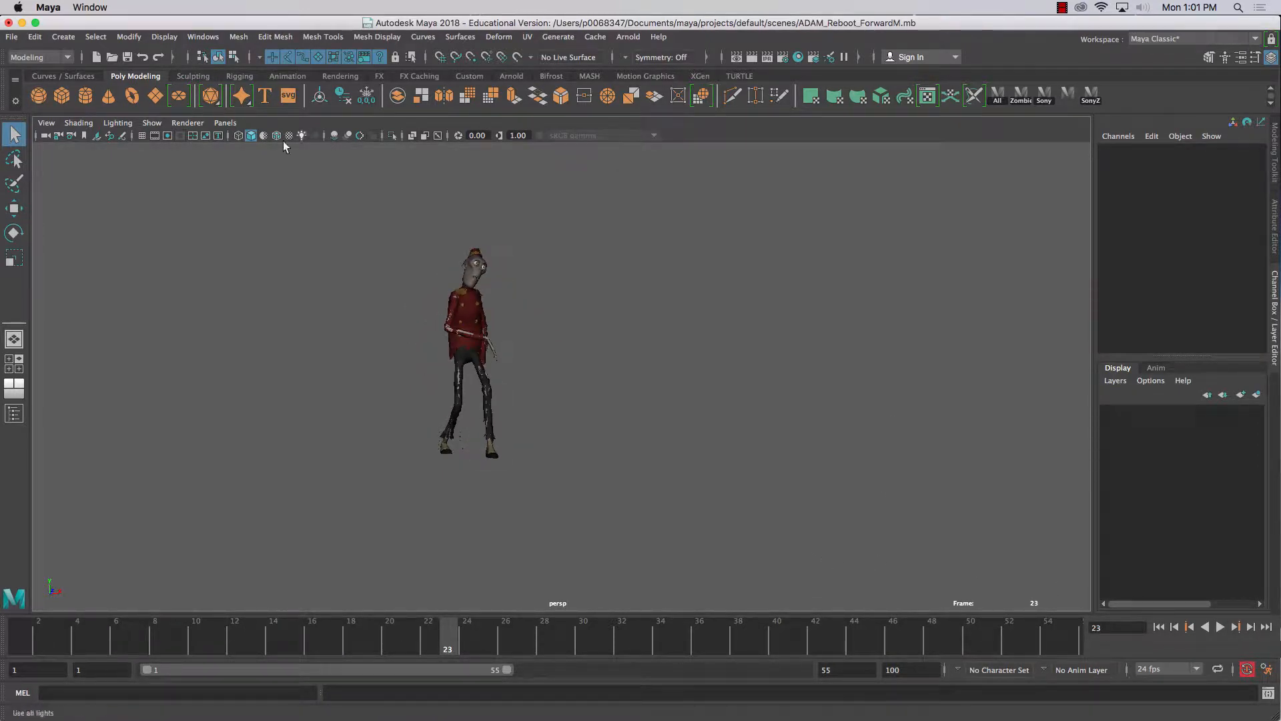
# Split the workspace into two stacked panes and show the Graph Editor in the lower pane
pyautogui.click(225, 123)
pyautogui.moveTo(280, 220)
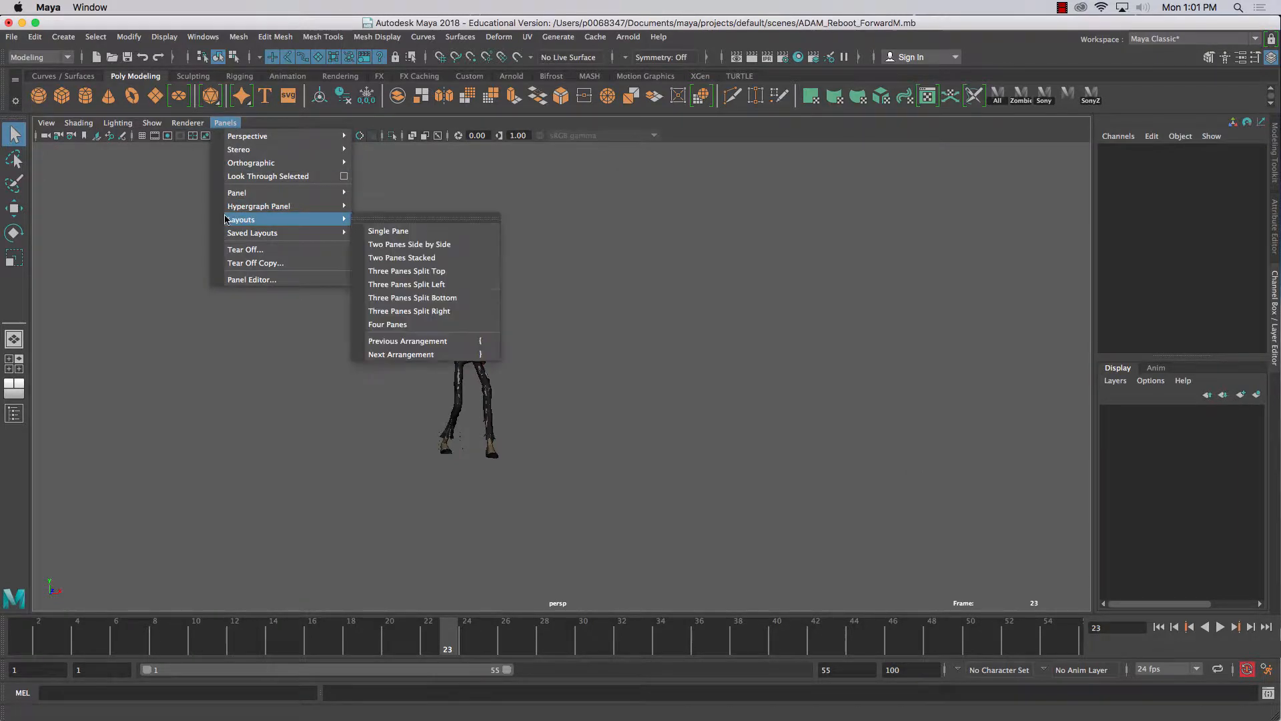
pyautogui.click(392, 259)
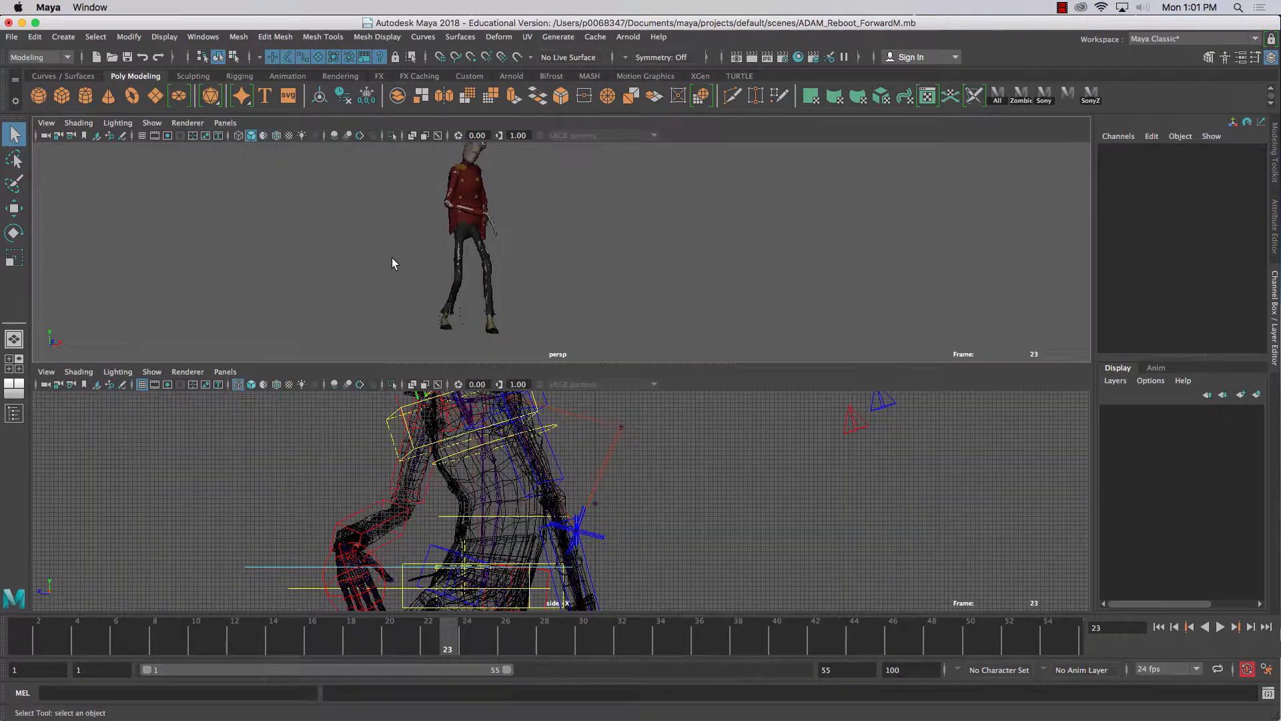
pyautogui.click(226, 372)
pyautogui.moveTo(267, 441)
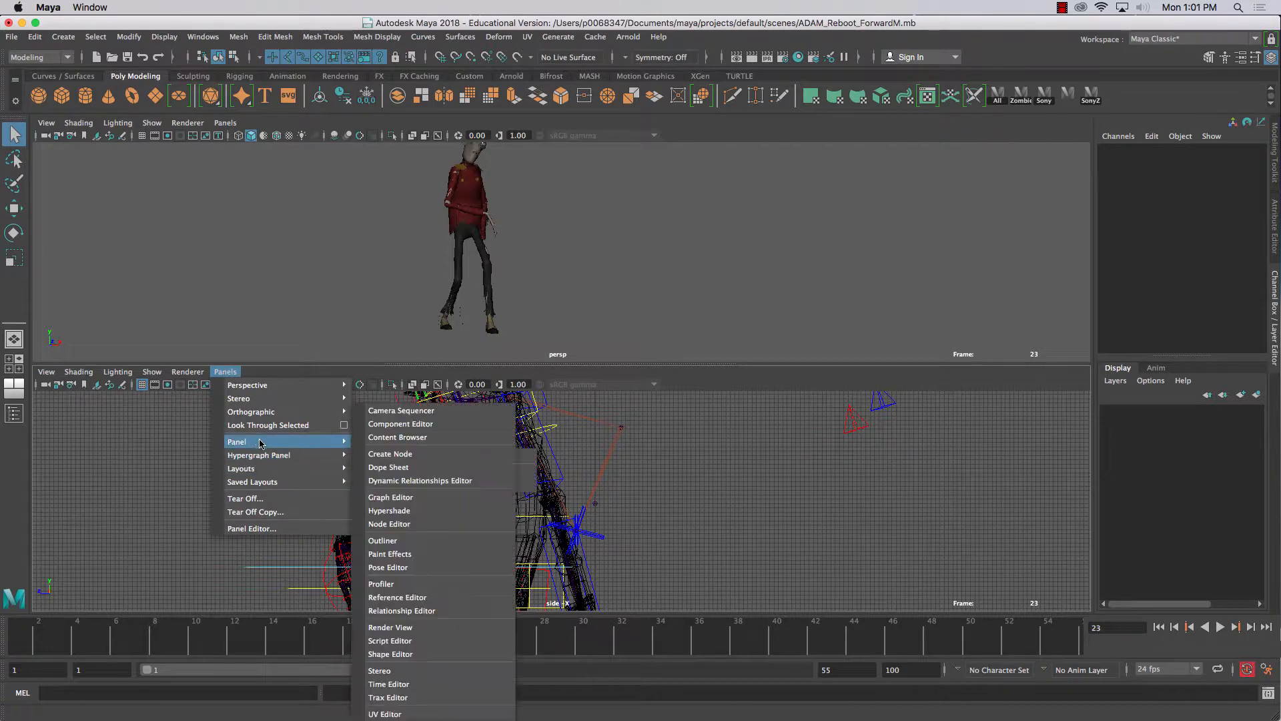
pyautogui.click(385, 502)
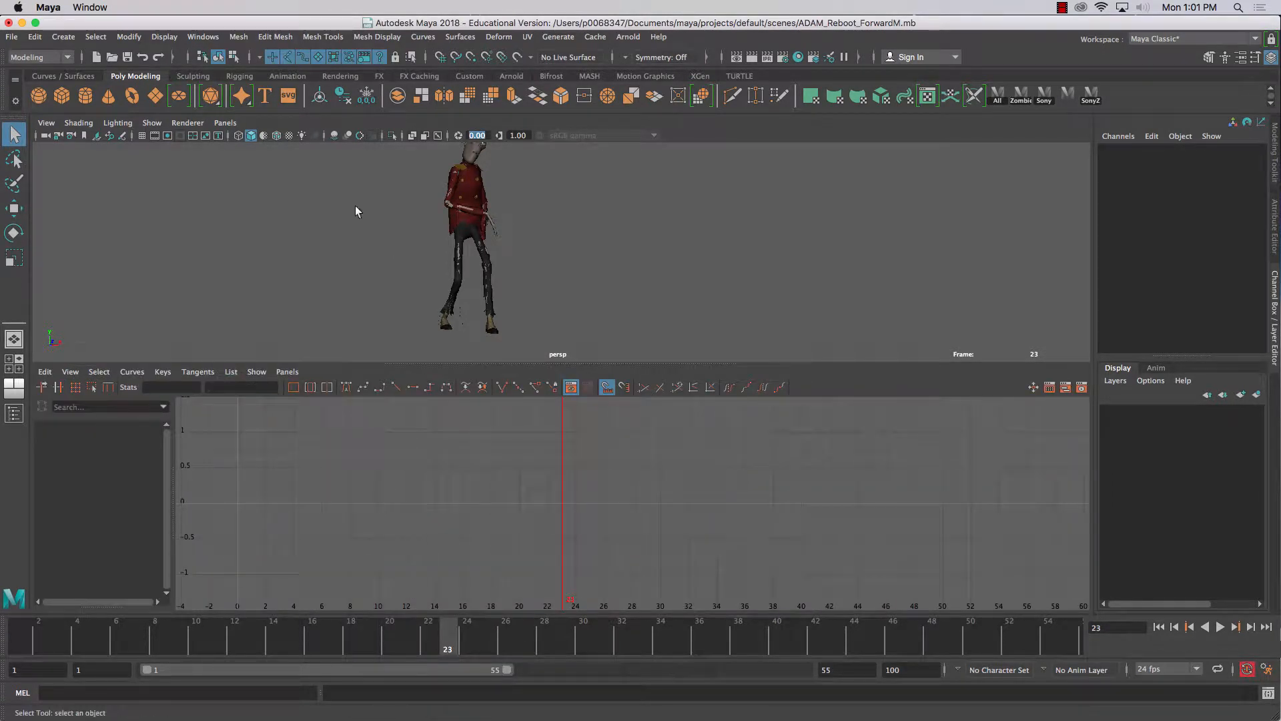
# Show the NURBS control curves in the perspective view again and enlarge that view above the Graph Editor
pyautogui.click(153, 123)
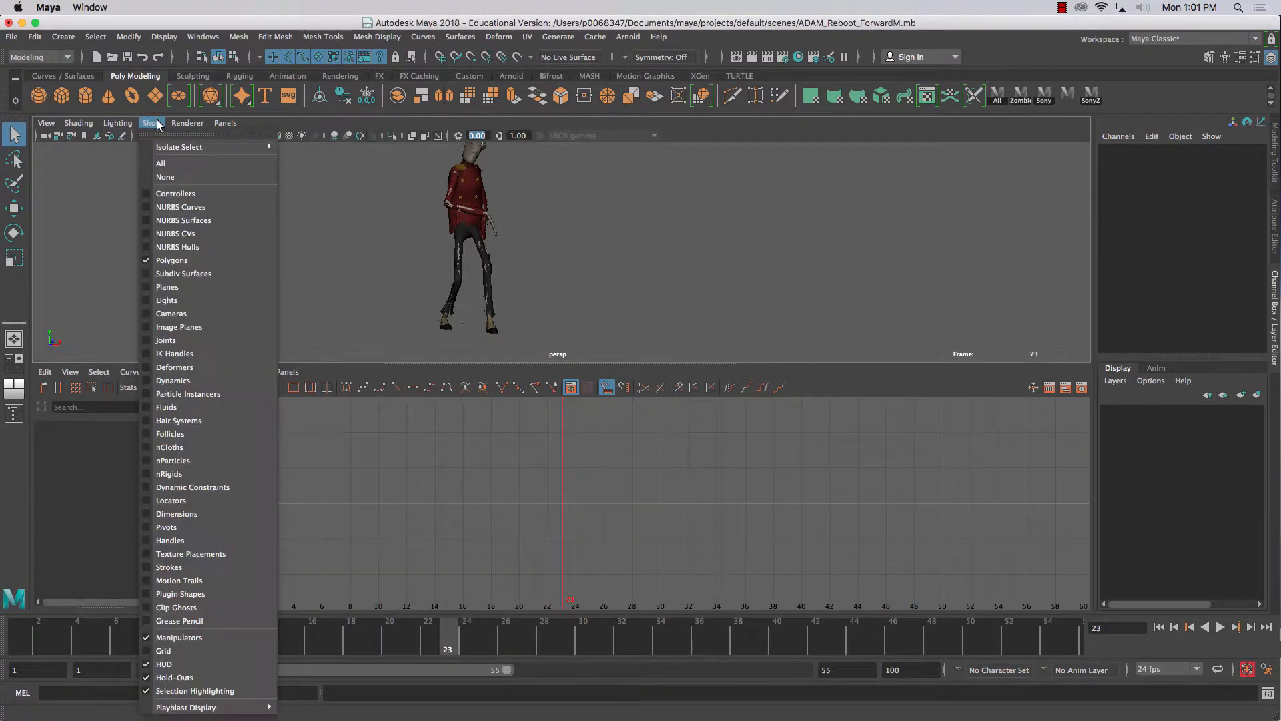
pyautogui.click(176, 208)
pyautogui.moveTo(429, 366); pyautogui.dragTo(423, 491)
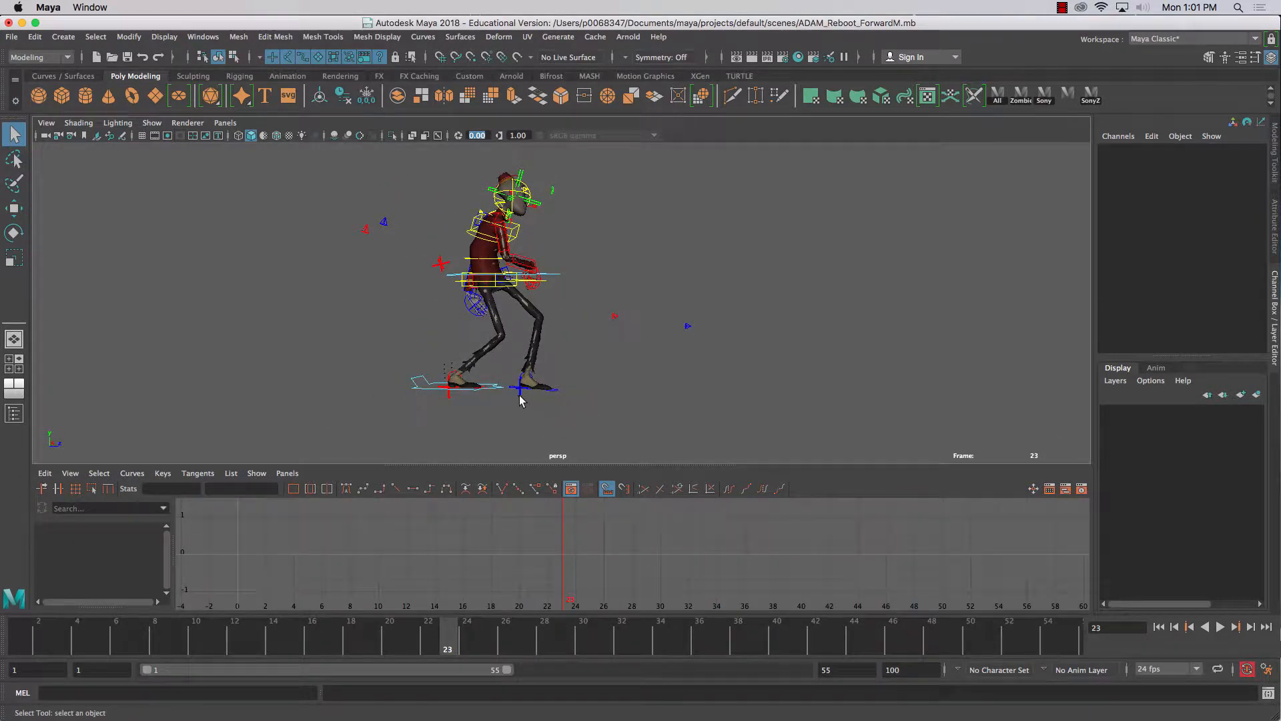
# Give the left foot IK control's Translate Z keys at frames 1 and 26 linear tangents
pyautogui.click(520, 392)
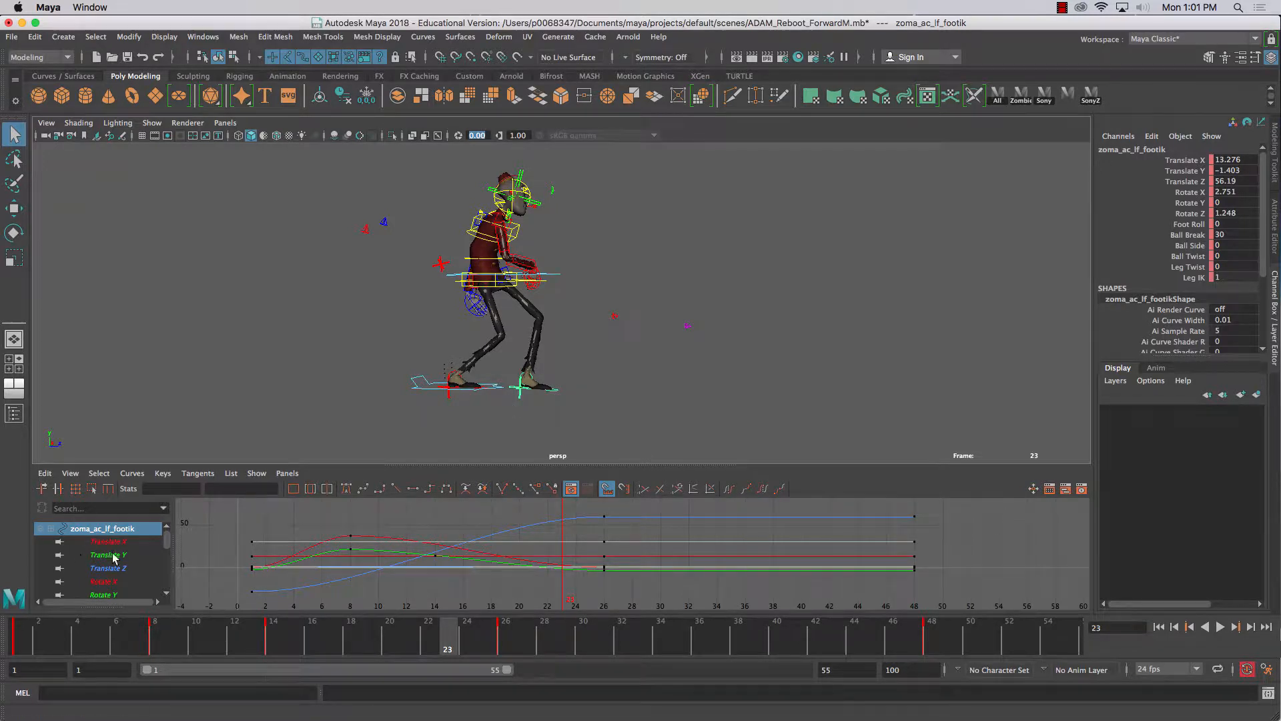
pyautogui.press('w')
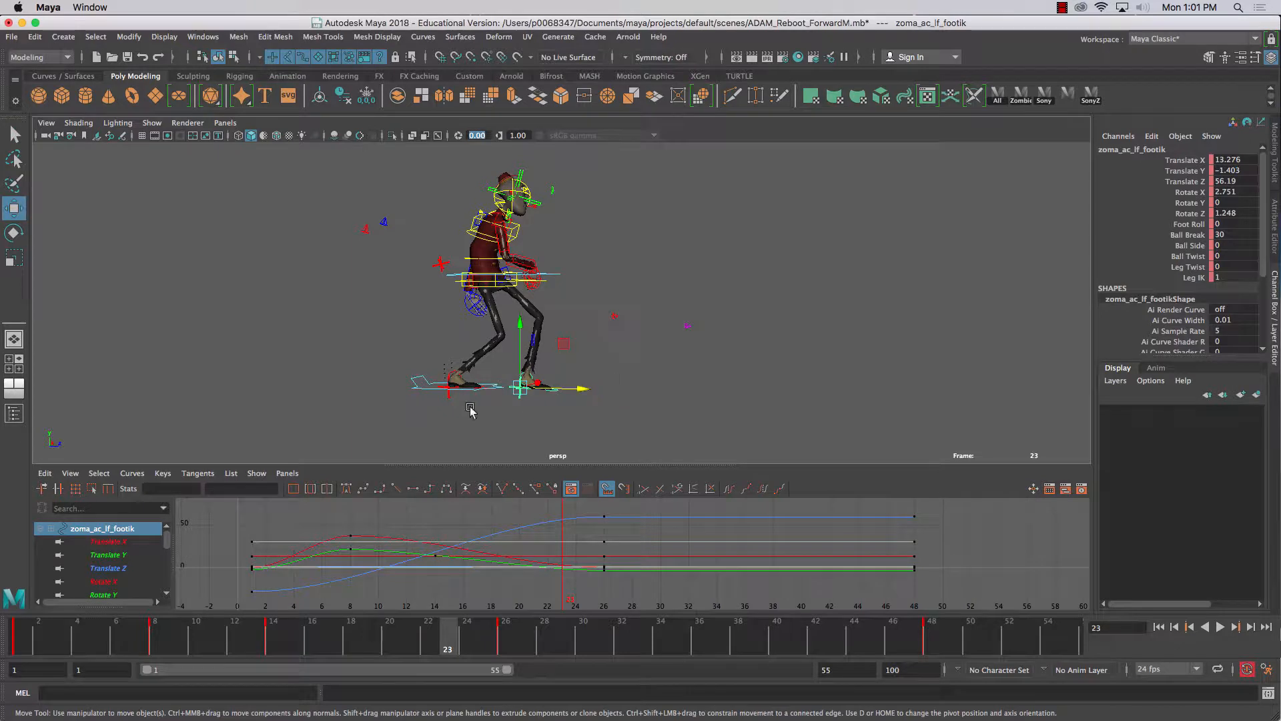
pyautogui.click(110, 568)
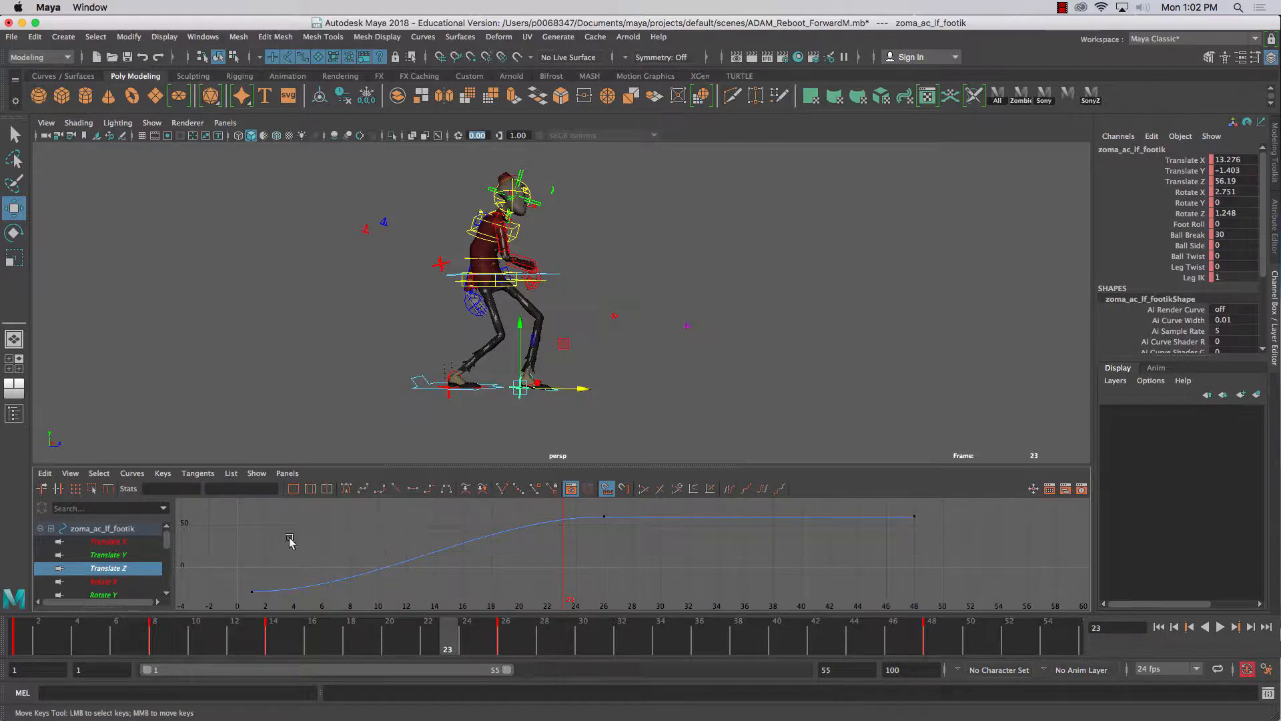
pyautogui.moveTo(225, 505); pyautogui.dragTo(627, 617)
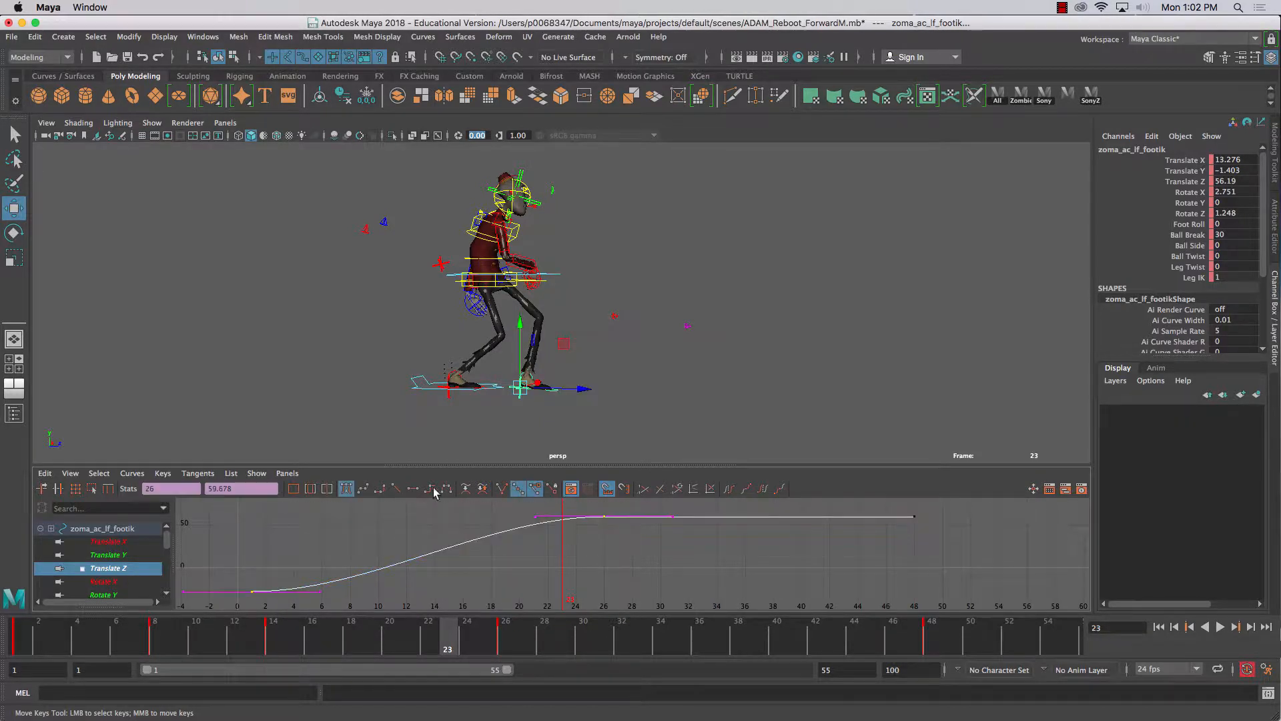
pyautogui.click(397, 490)
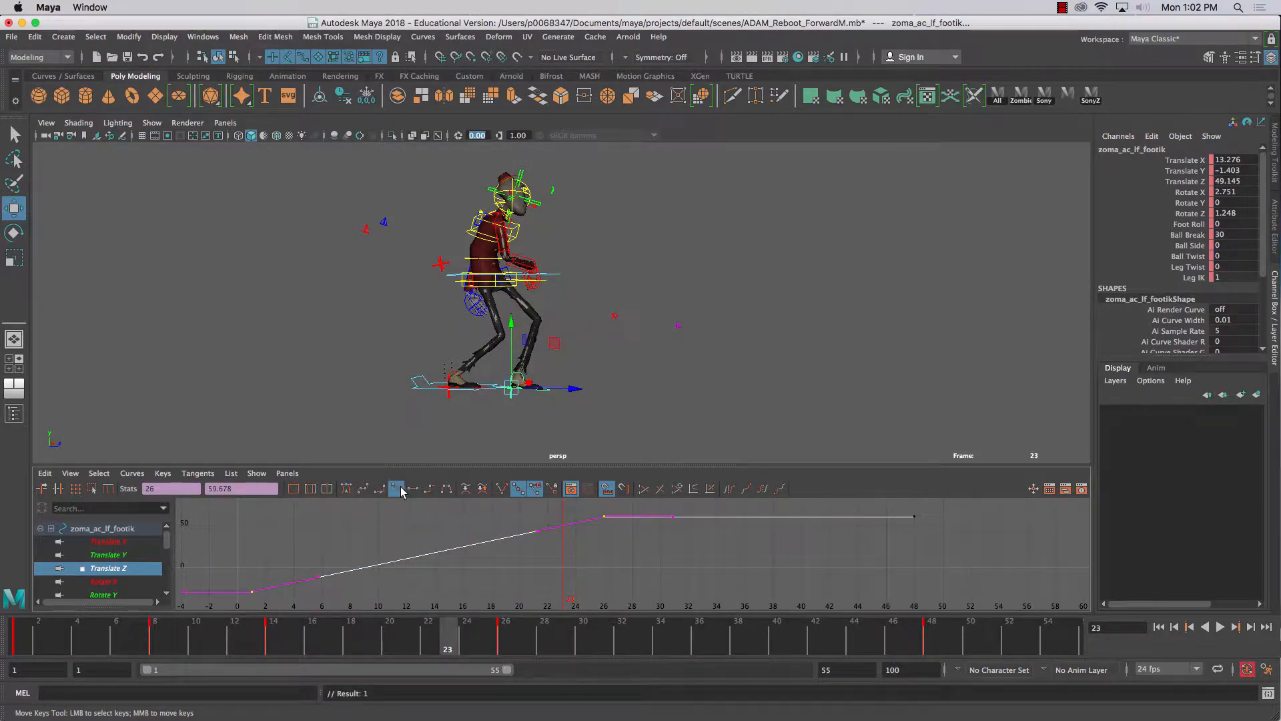
# Make the right foot IK control's Translate Z keys from frame 26 to frame 48 linear
pyautogui.click(450, 392)
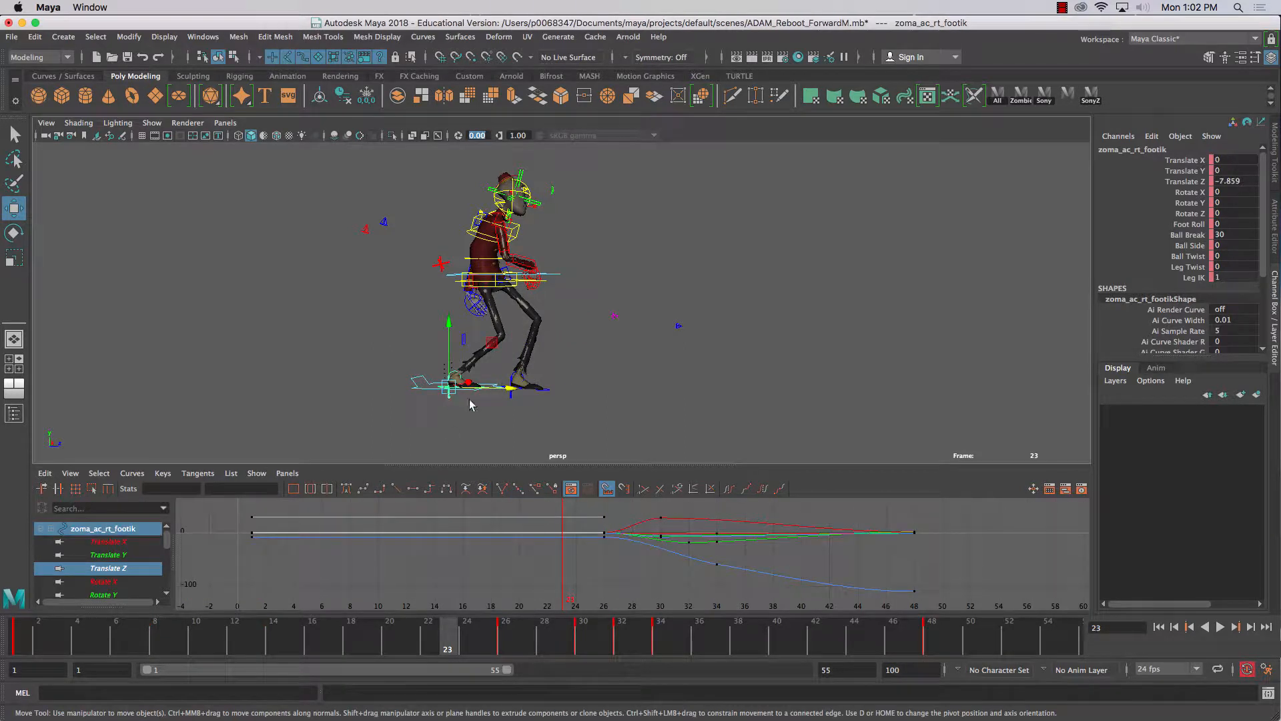
pyautogui.click(116, 568)
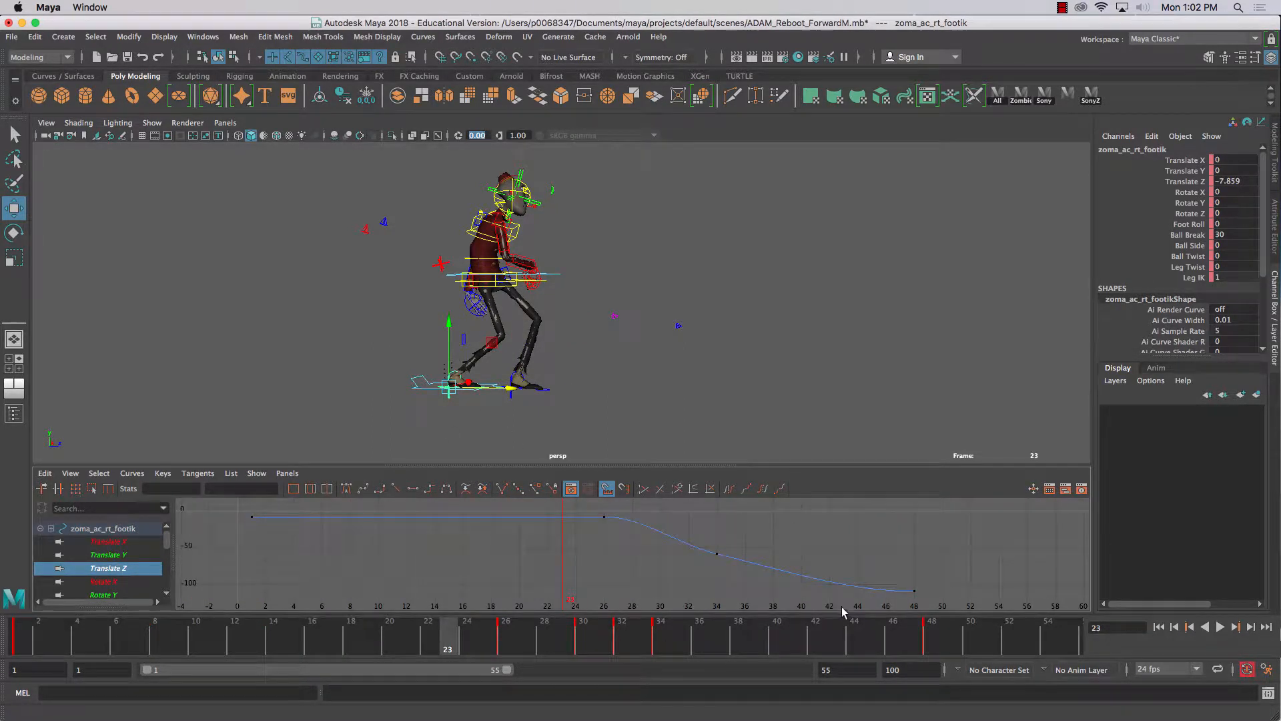
pyautogui.moveTo(585, 501); pyautogui.dragTo(977, 619)
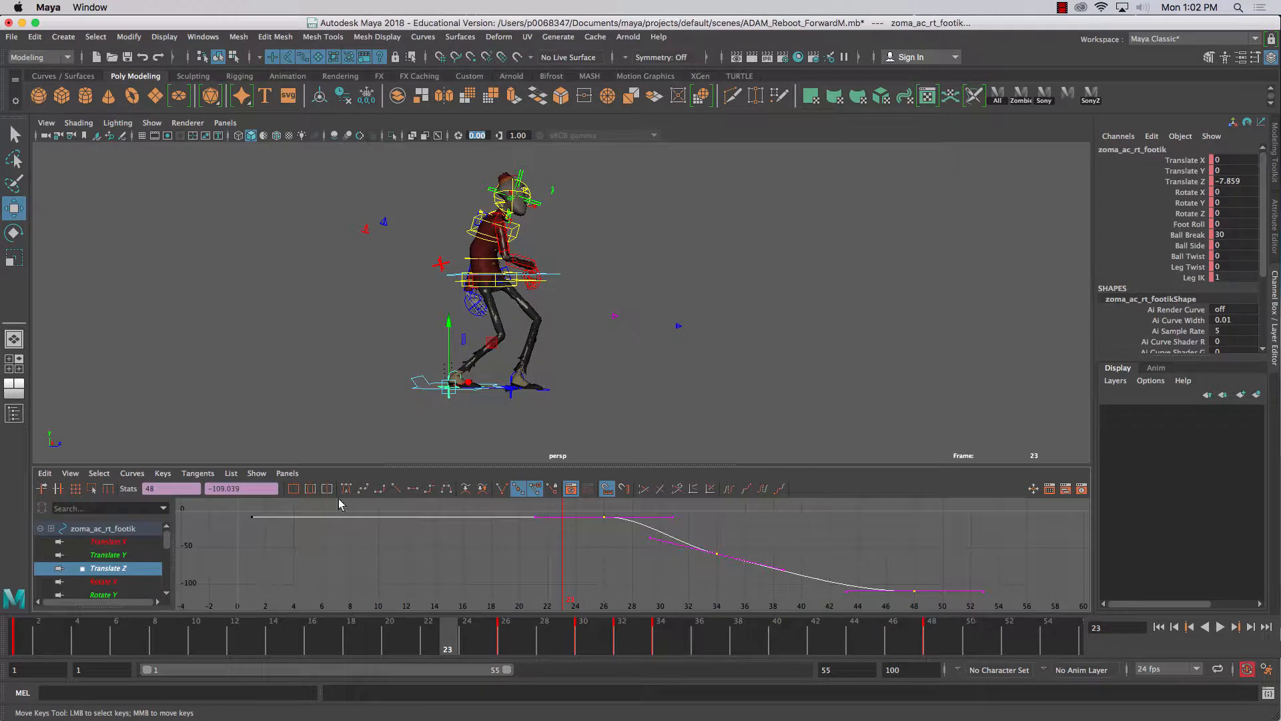
pyautogui.click(396, 489)
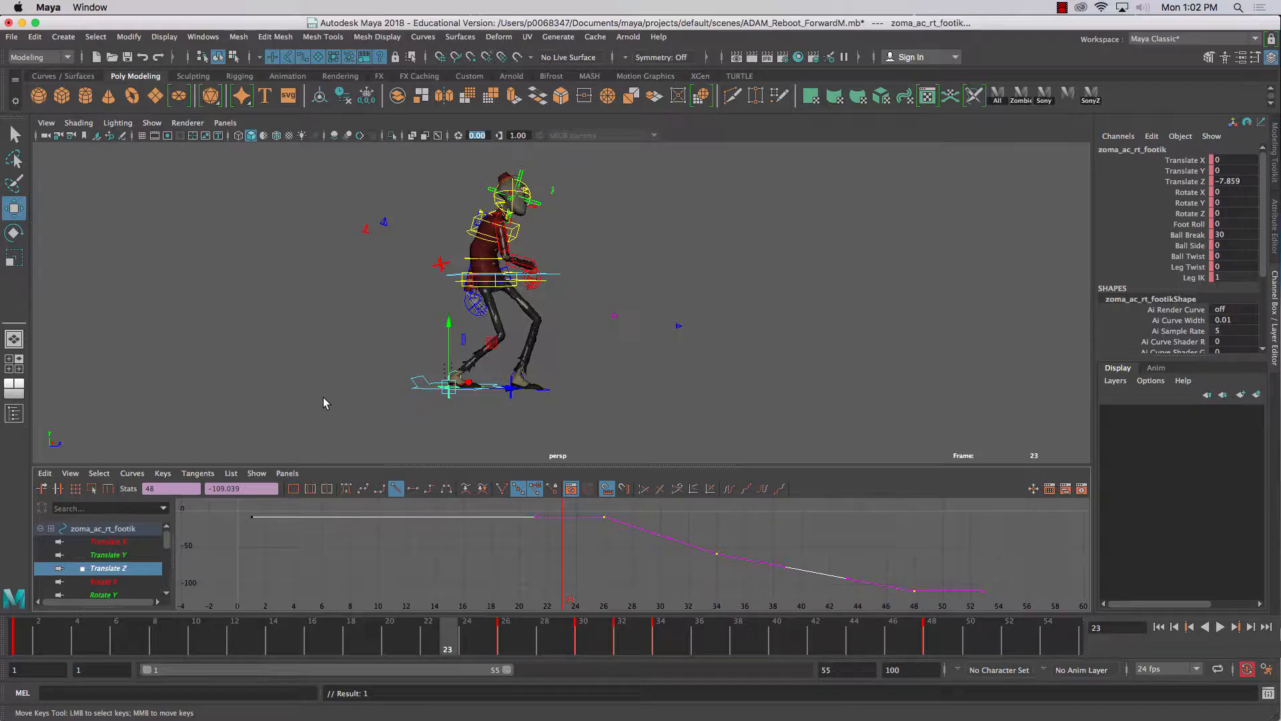
# Apply linear tangents to both Translate Z keys of the main body control
pyautogui.click(558, 274)
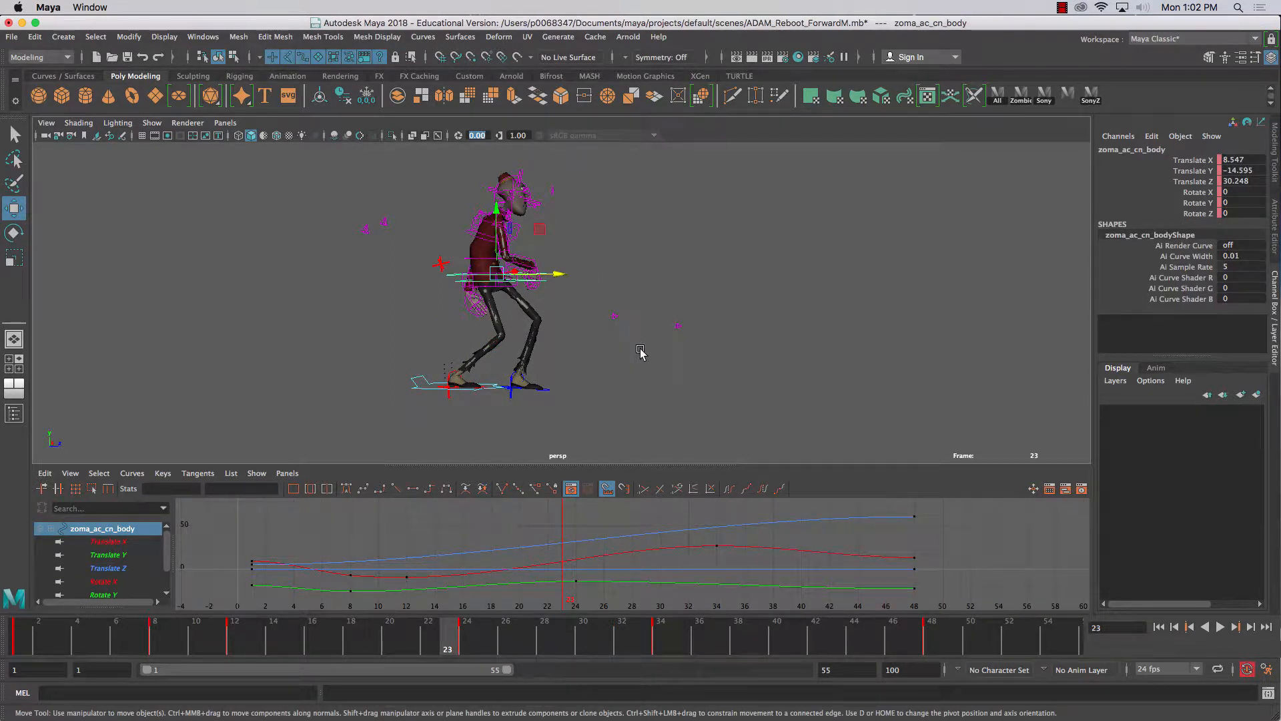
pyautogui.click(109, 569)
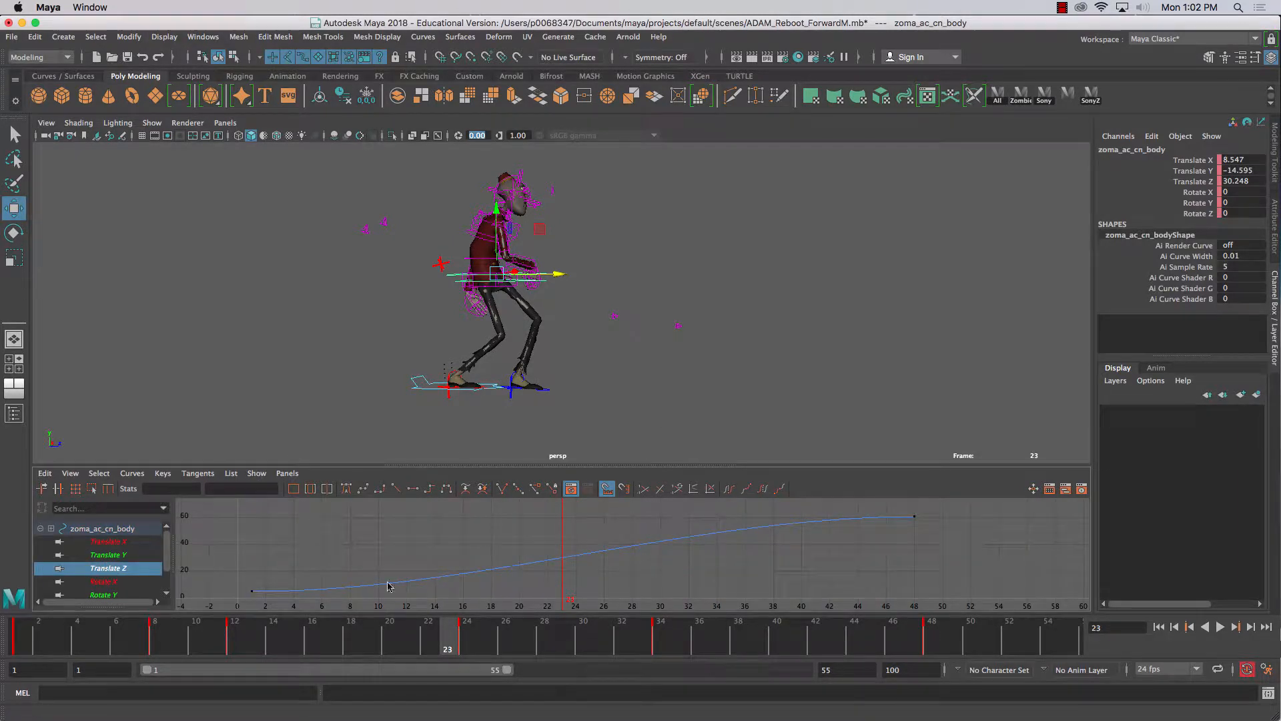
pyautogui.press('f')
pyautogui.moveTo(610, 578); pyautogui.dragTo(712, 578)
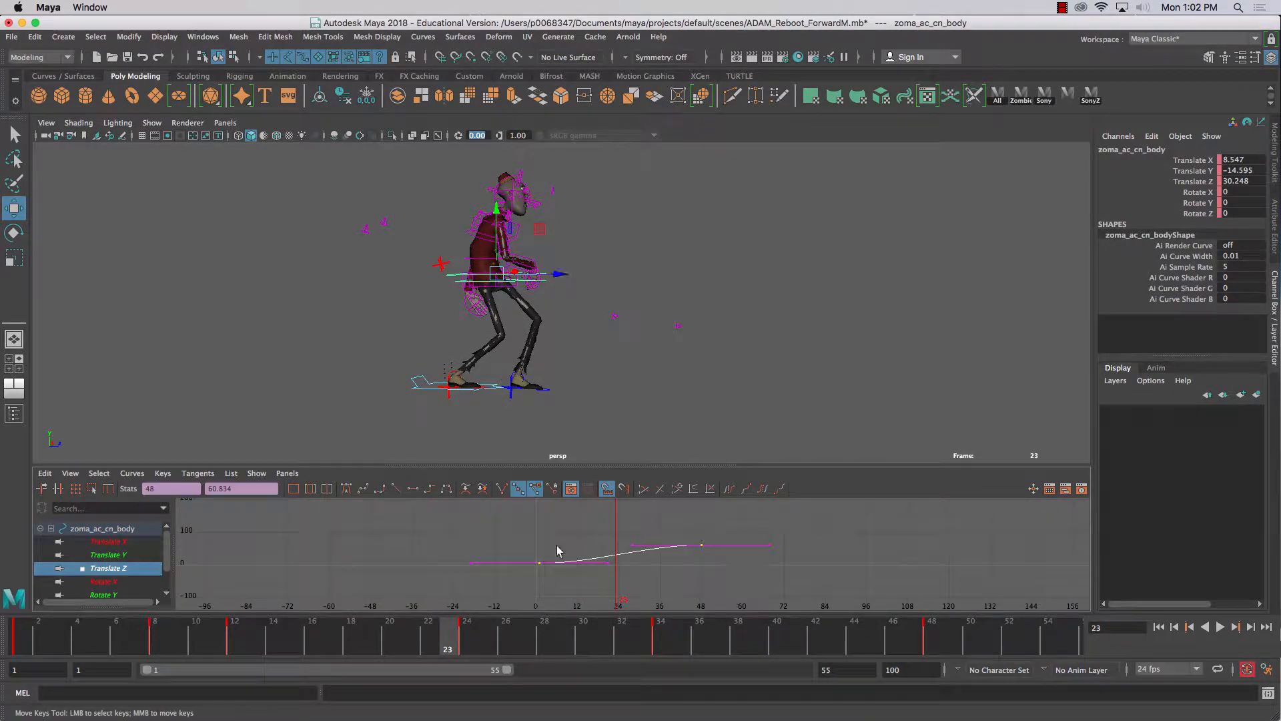
pyautogui.click(395, 486)
# Select all of the character's rig controls and display infinity for their curves in an enlarged Graph Editor
pyautogui.moveTo(407, 467); pyautogui.dragTo(396, 403)
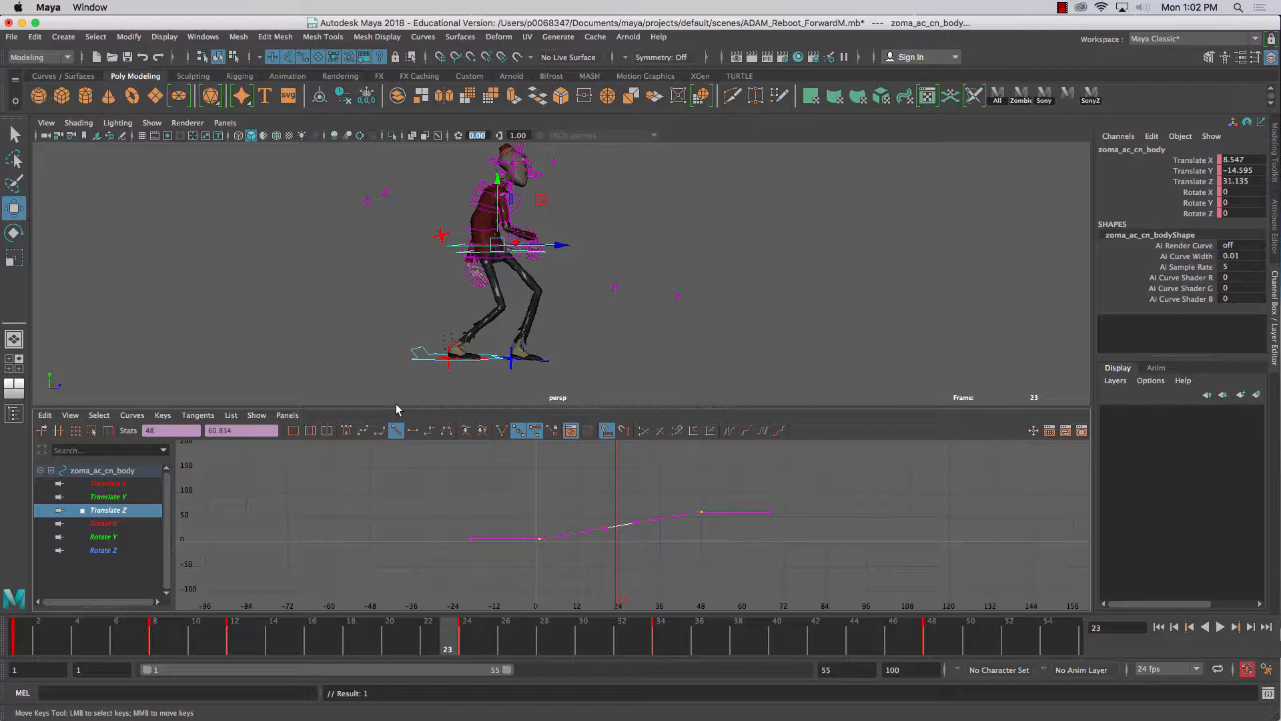
pyautogui.moveTo(614, 634)
pyautogui.mouseDown()
pyautogui.moveTo(143, 627)
pyautogui.moveTo(1041, 631)
pyautogui.moveTo(0, 555)
pyautogui.moveTo(1115, 551)
pyautogui.mouseUp()
pyautogui.moveTo(1241, 540); pyautogui.dragTo(81, 629)
pyautogui.click(1092, 99)
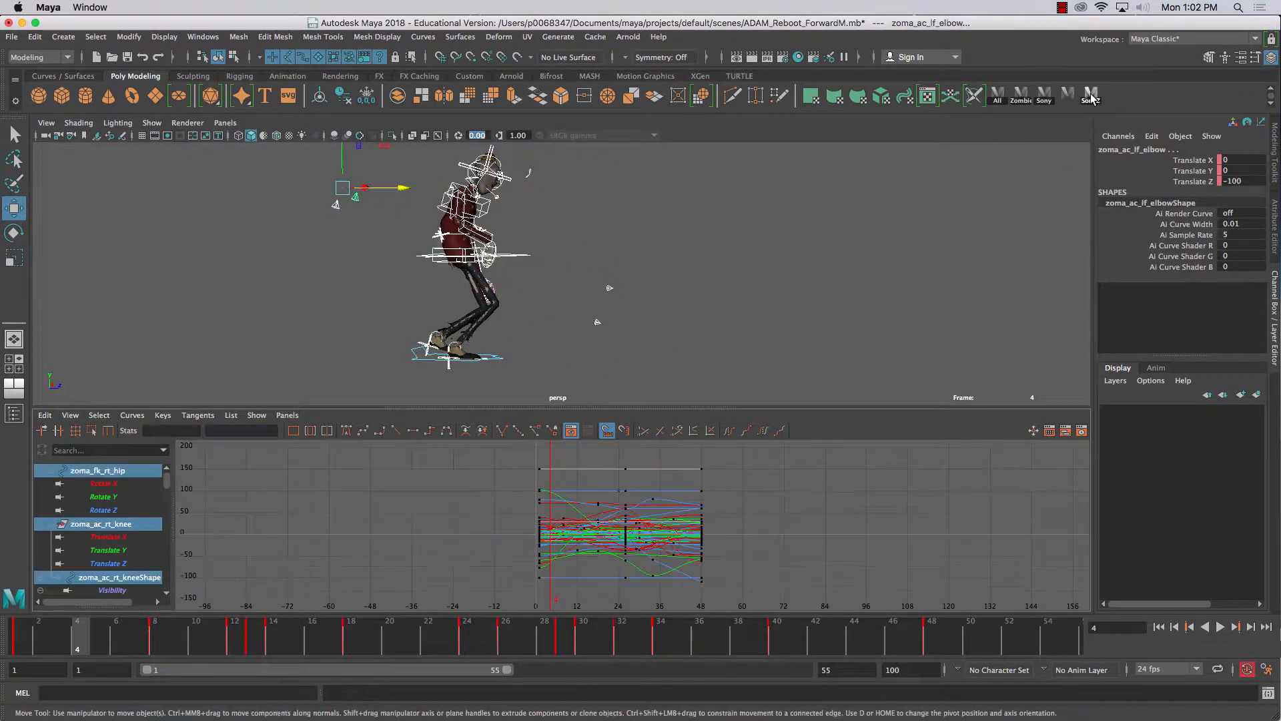
pyautogui.press('f')
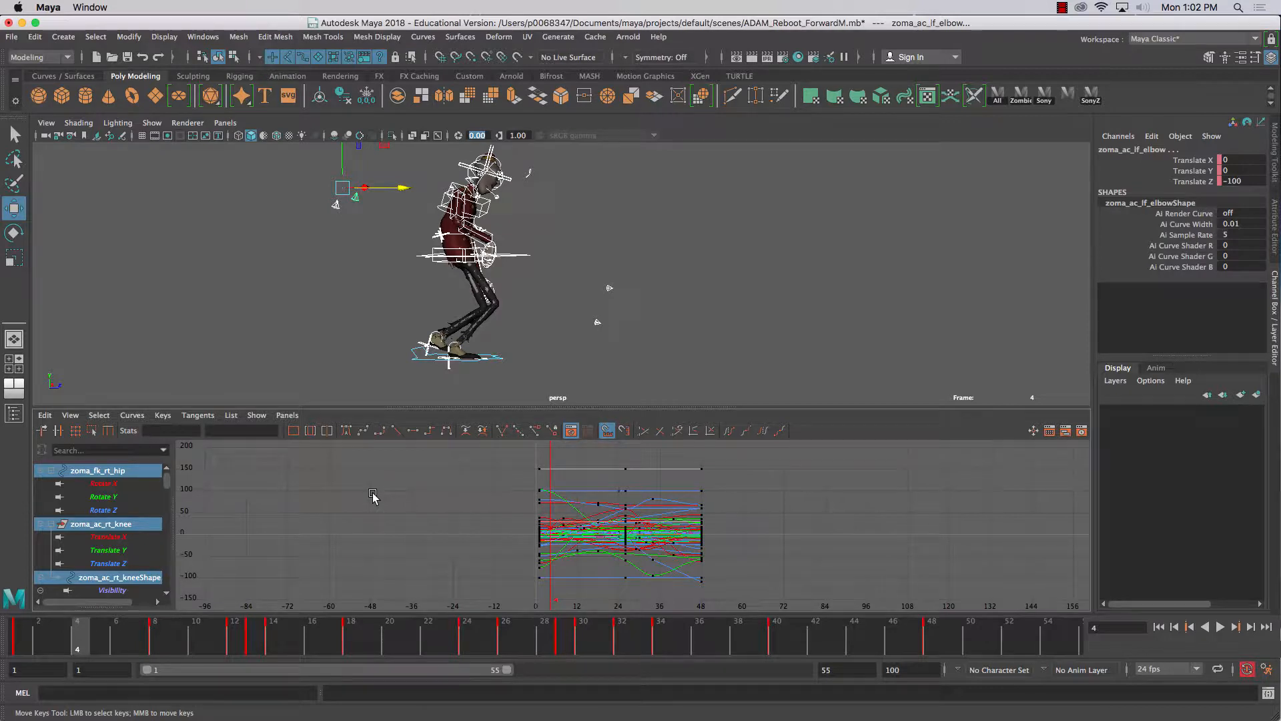
pyautogui.click(70, 415)
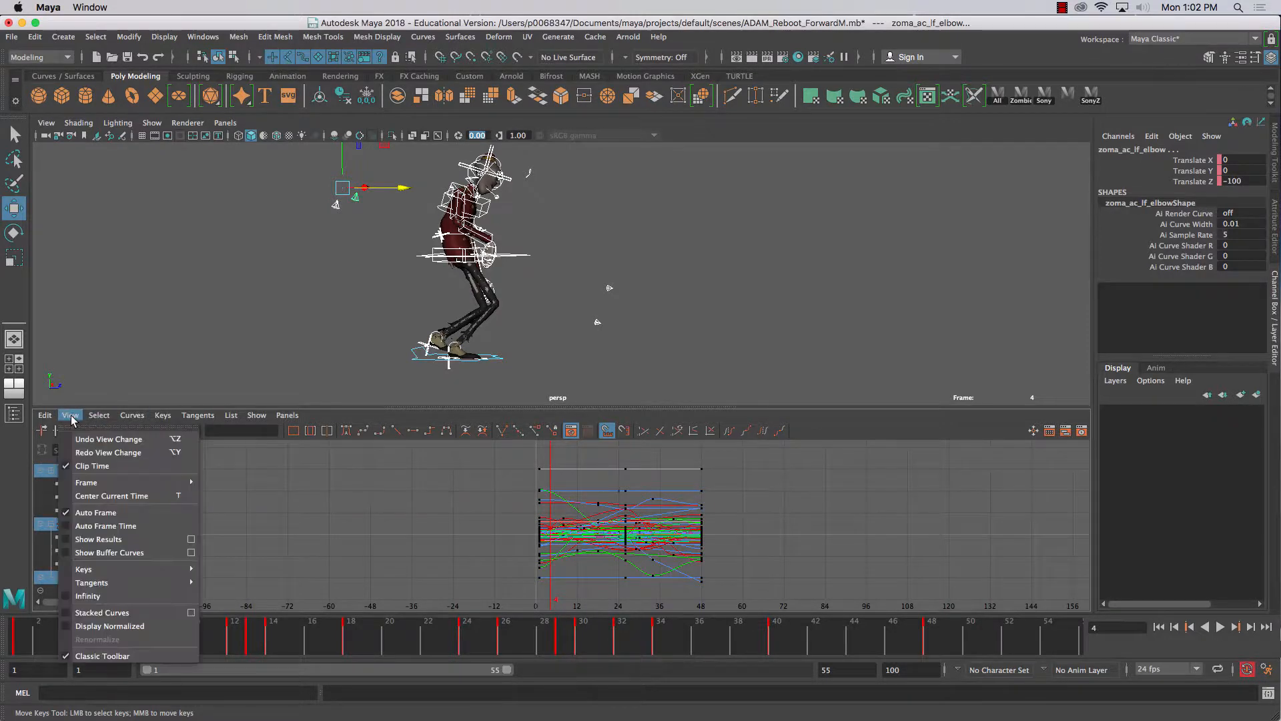
pyautogui.click(87, 597)
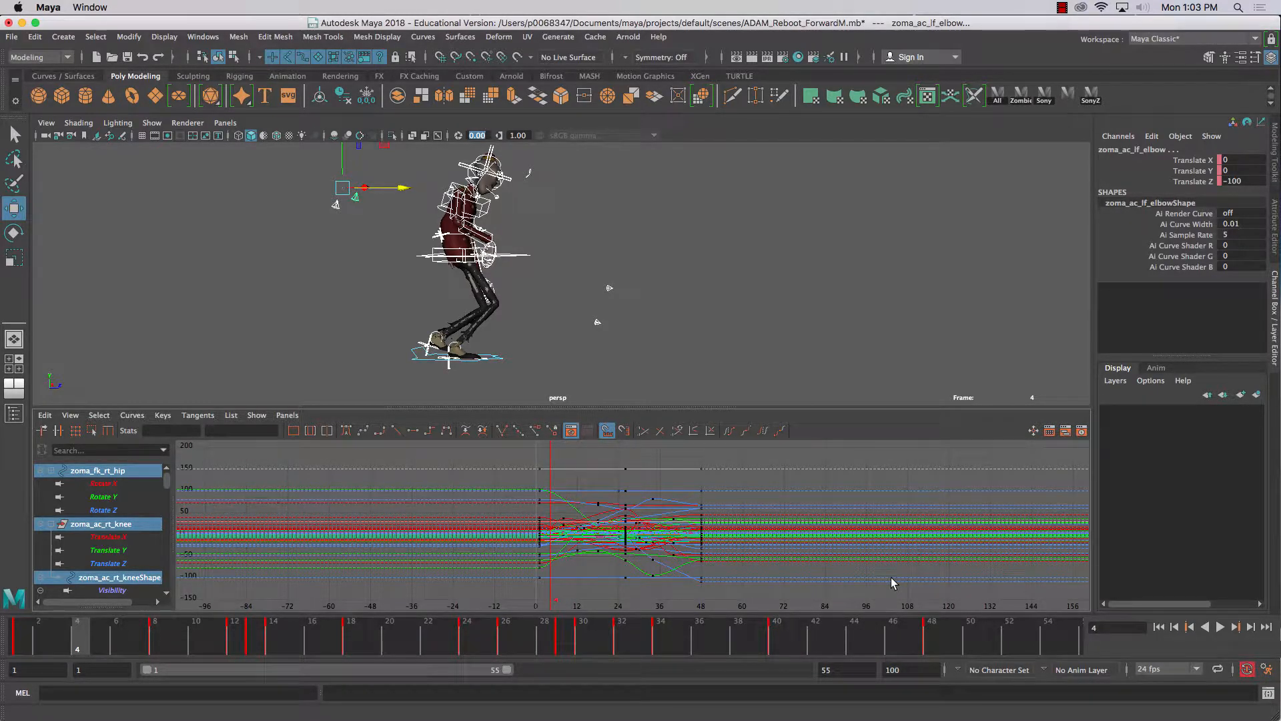
# Set the post infinity of all the selected controls' curves to Cycle with Offset
pyautogui.click(160, 417)
pyautogui.moveTo(133, 415)
pyautogui.moveTo(240, 452)
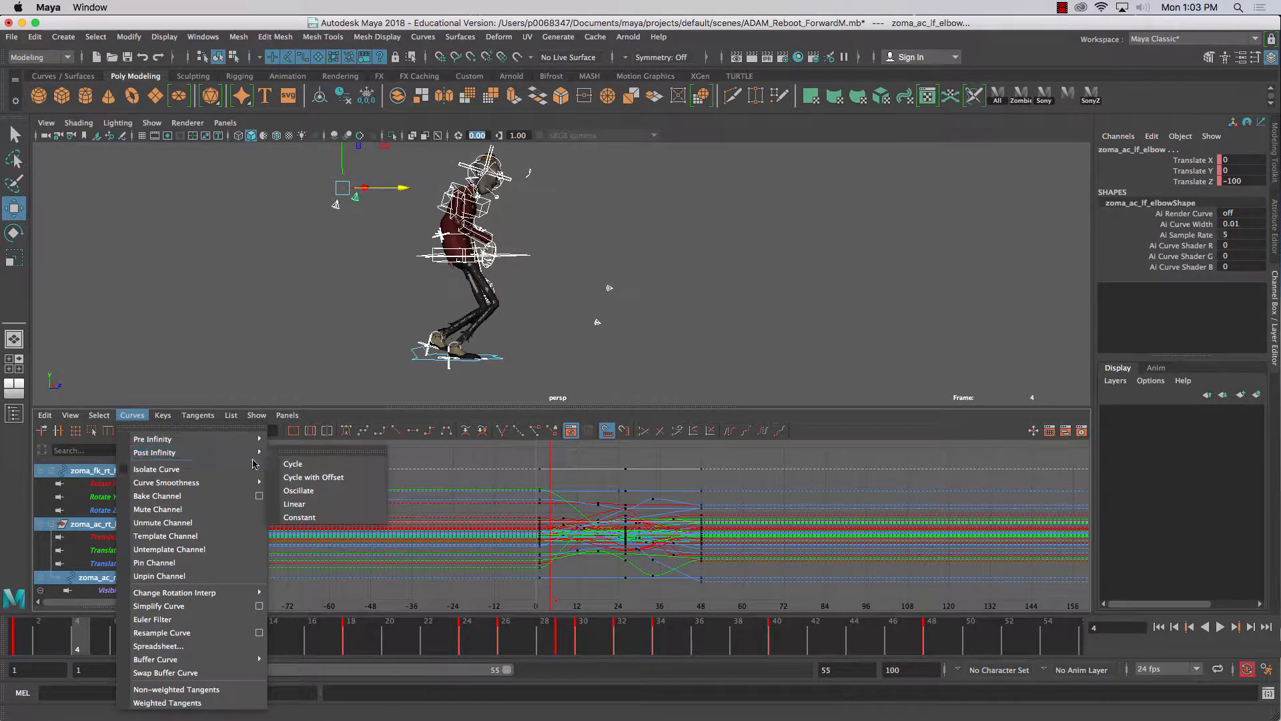
pyautogui.click(337, 479)
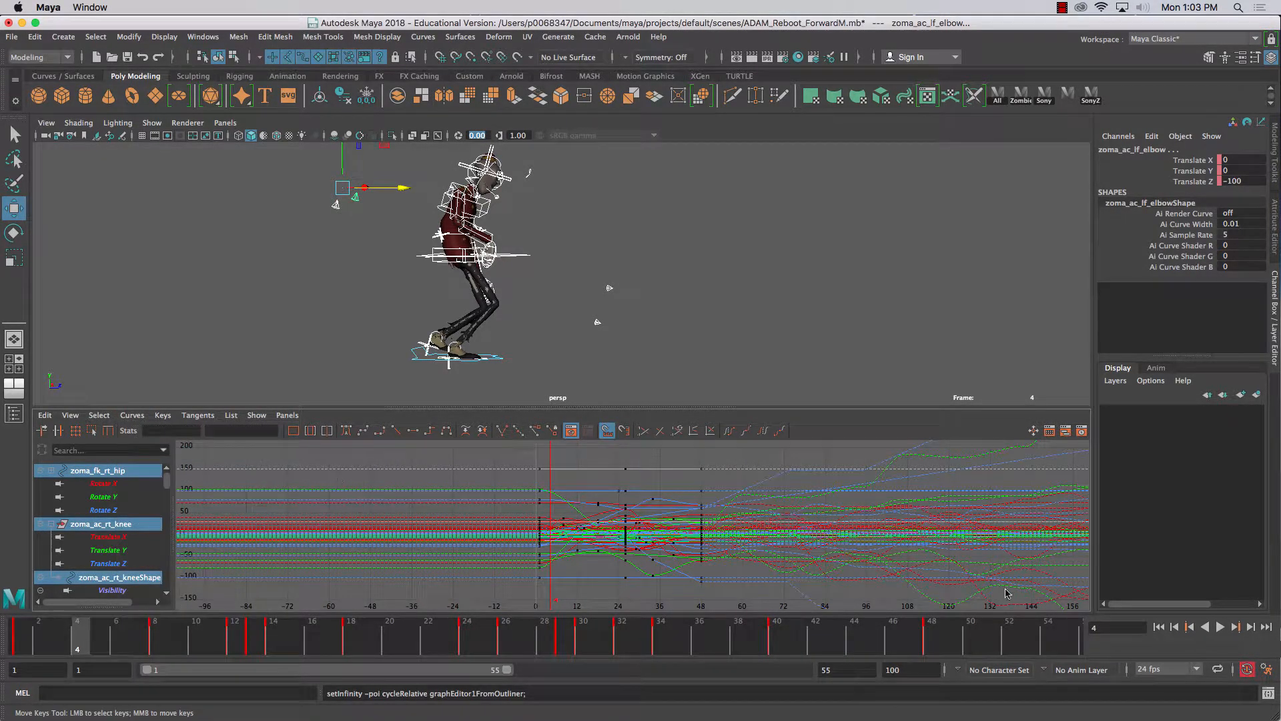
pyautogui.scroll(-10, 921, 533)
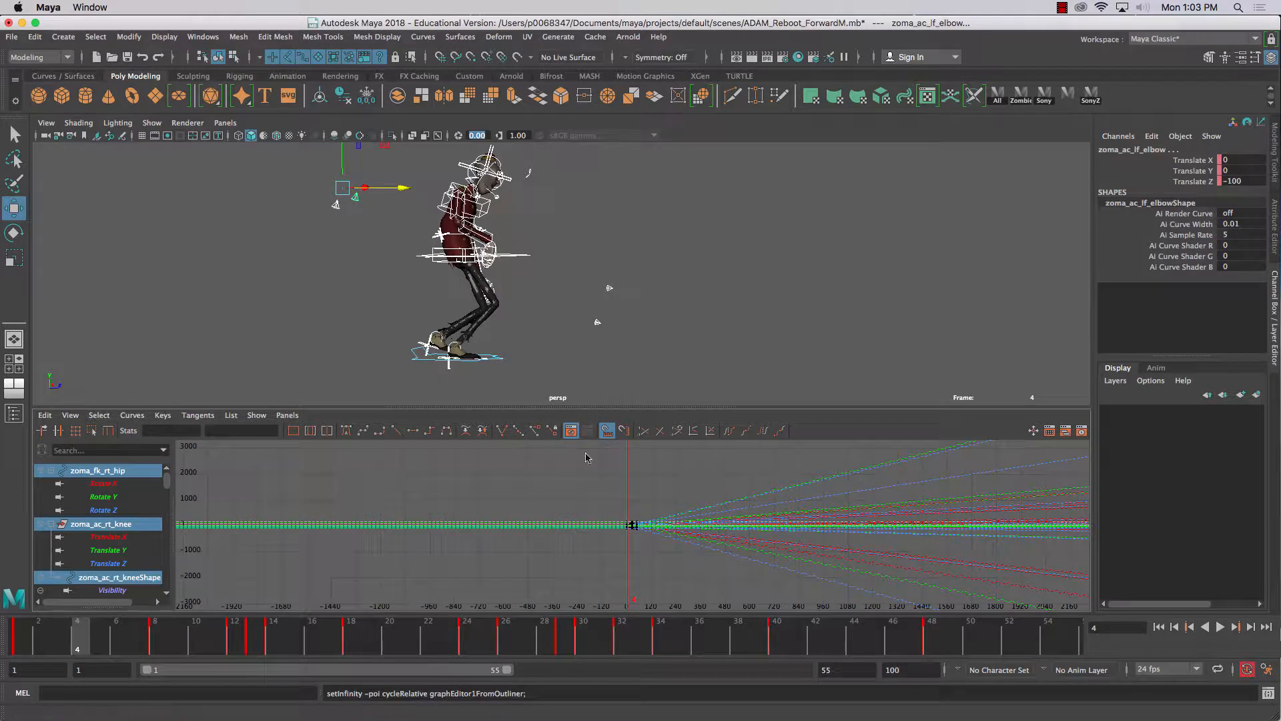
# Extend the end of the playback range to frame 200
pyautogui.moveTo(842, 669); pyautogui.dragTo(778, 665)
pyautogui.write('200')
pyautogui.press('Return')
# Switch the perspective viewport to a new Left orthographic view
pyautogui.scroll(-2, 420, 307)
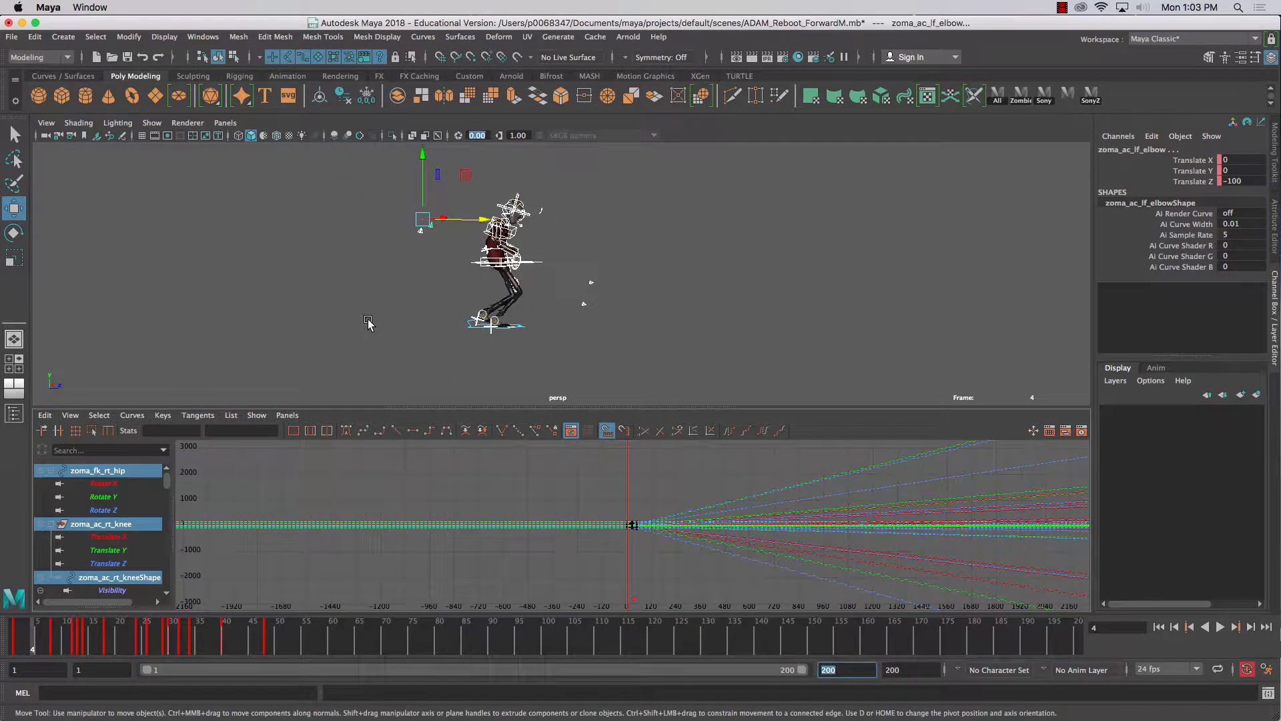
pyautogui.scroll(2, 368, 323)
pyautogui.click(225, 122)
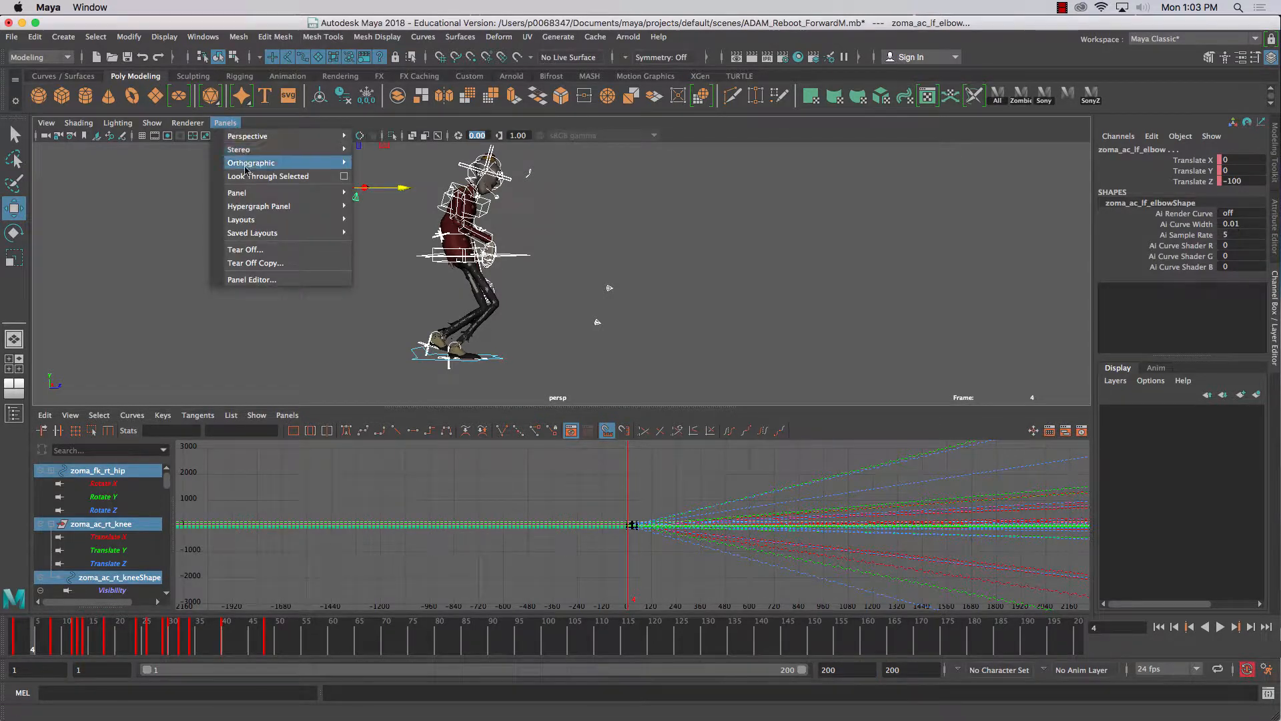
pyautogui.moveTo(267, 164)
pyautogui.moveTo(394, 207)
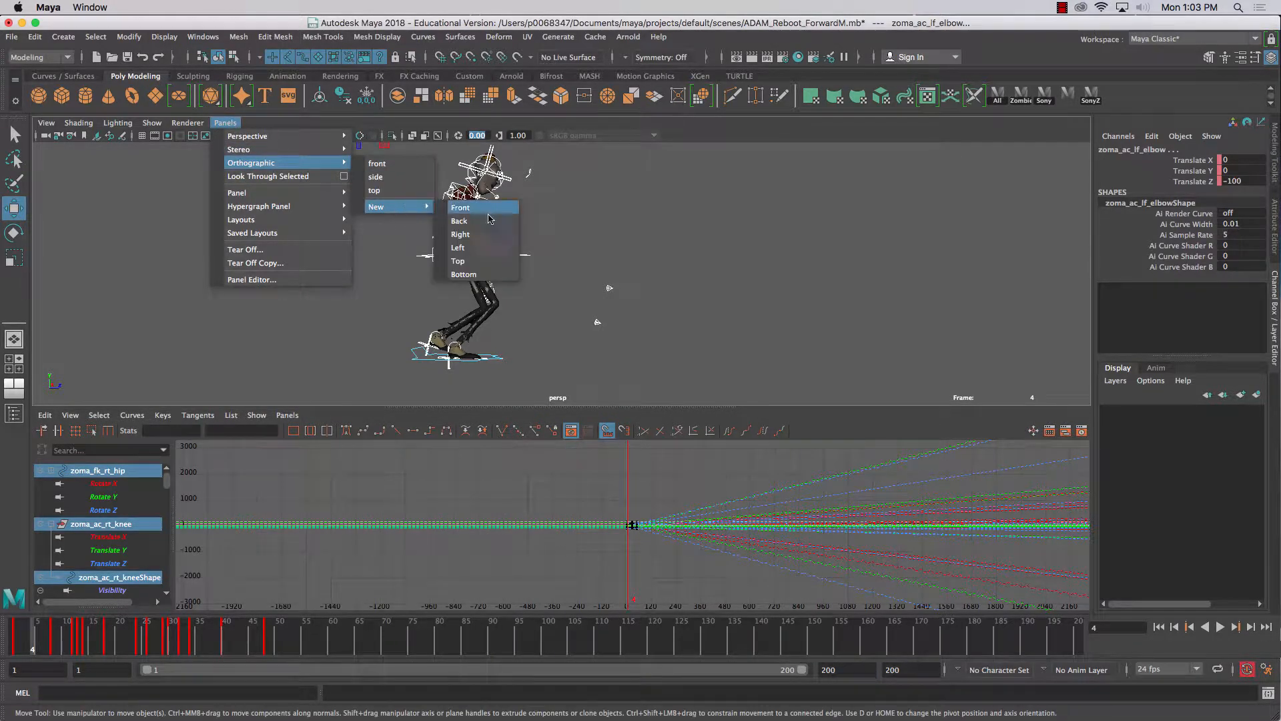
pyautogui.click(478, 247)
# Display the grid in the side view and enlarge the viewport by shrinking the Graph Editor, keeping the whole character in view
pyautogui.scroll(-5, 412, 252)
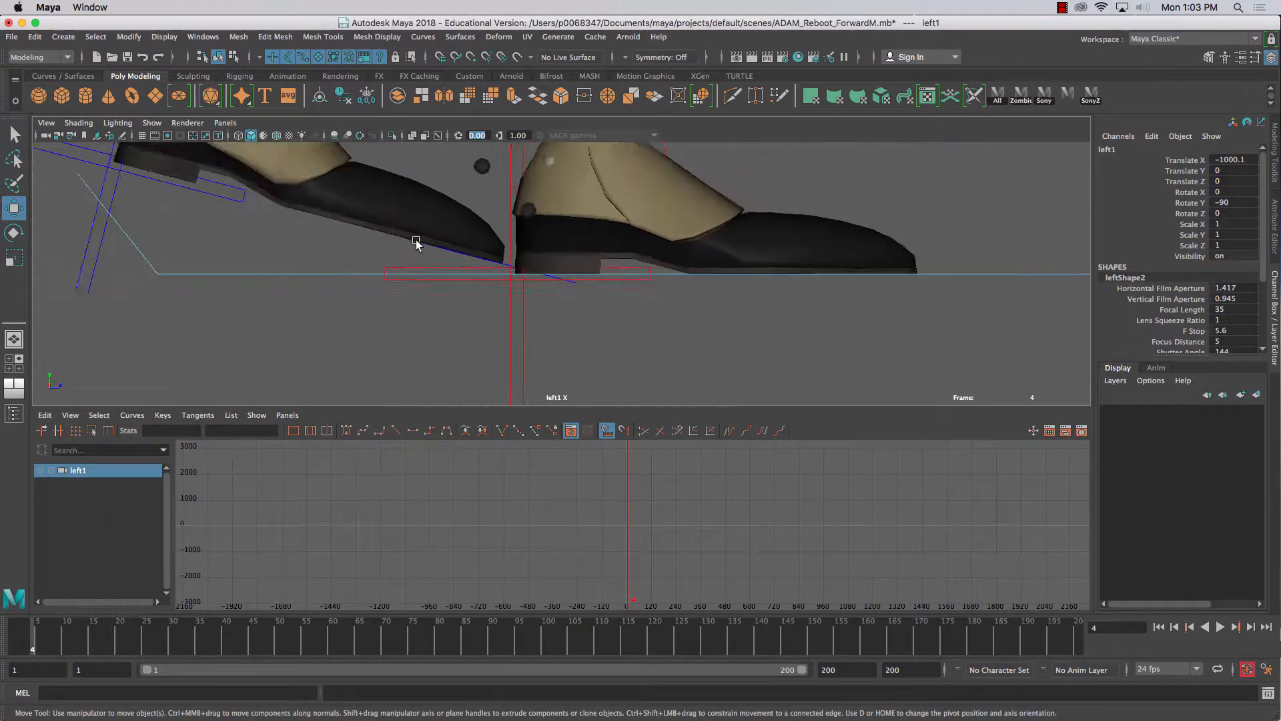
pyautogui.scroll(-2, 415, 239)
pyautogui.click(141, 135)
pyautogui.scroll(-3, 371, 304)
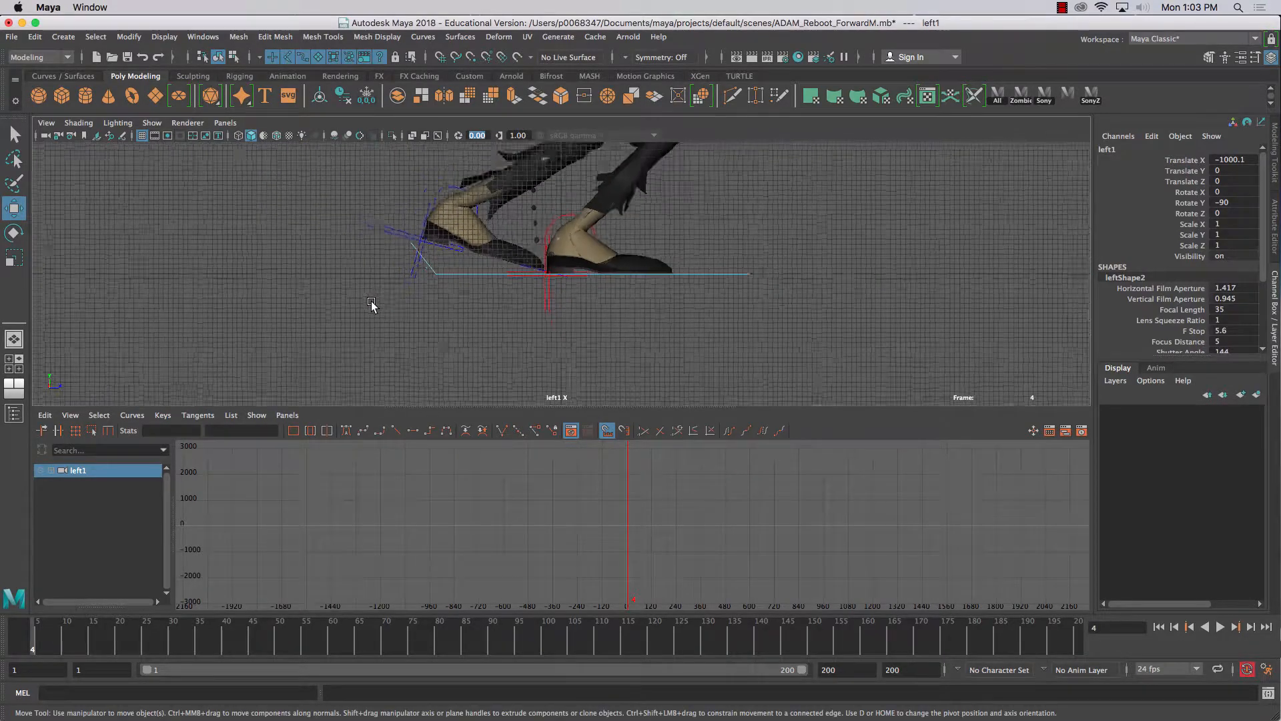
pyautogui.keyDown('alt'); pyautogui.moveTo(383, 280); pyautogui.dragTo(237, 404, button='middle'); pyautogui.keyUp('alt')
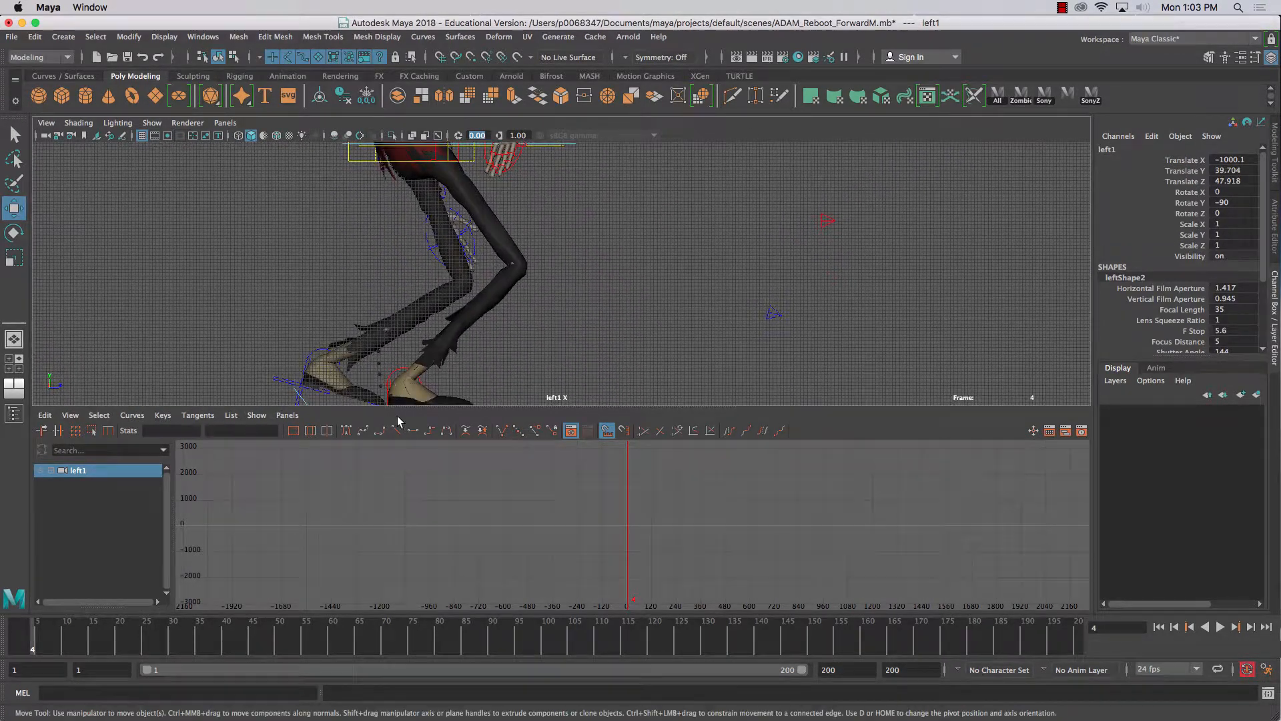
pyautogui.moveTo(390, 407); pyautogui.dragTo(391, 547)
pyautogui.scroll(-4, 380, 369)
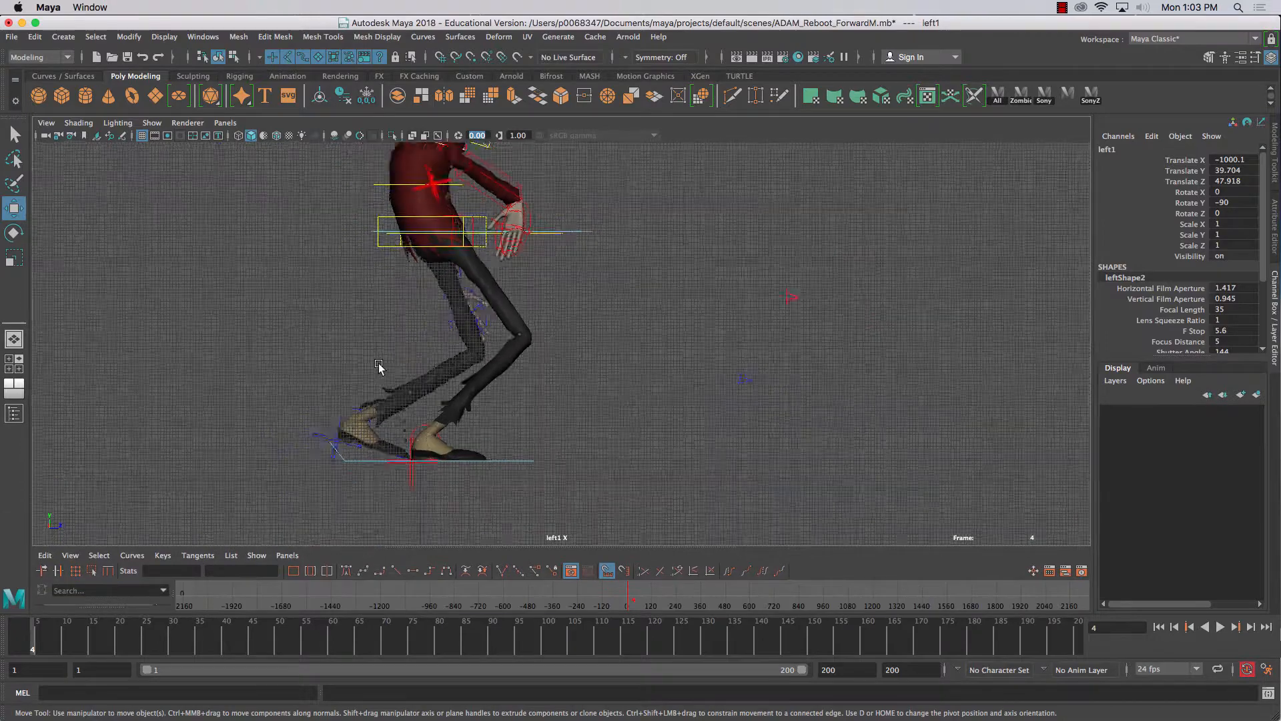
pyautogui.keyDown('alt'); pyautogui.moveTo(358, 362); pyautogui.dragTo(294, 455, button='middle'); pyautogui.keyUp('alt')
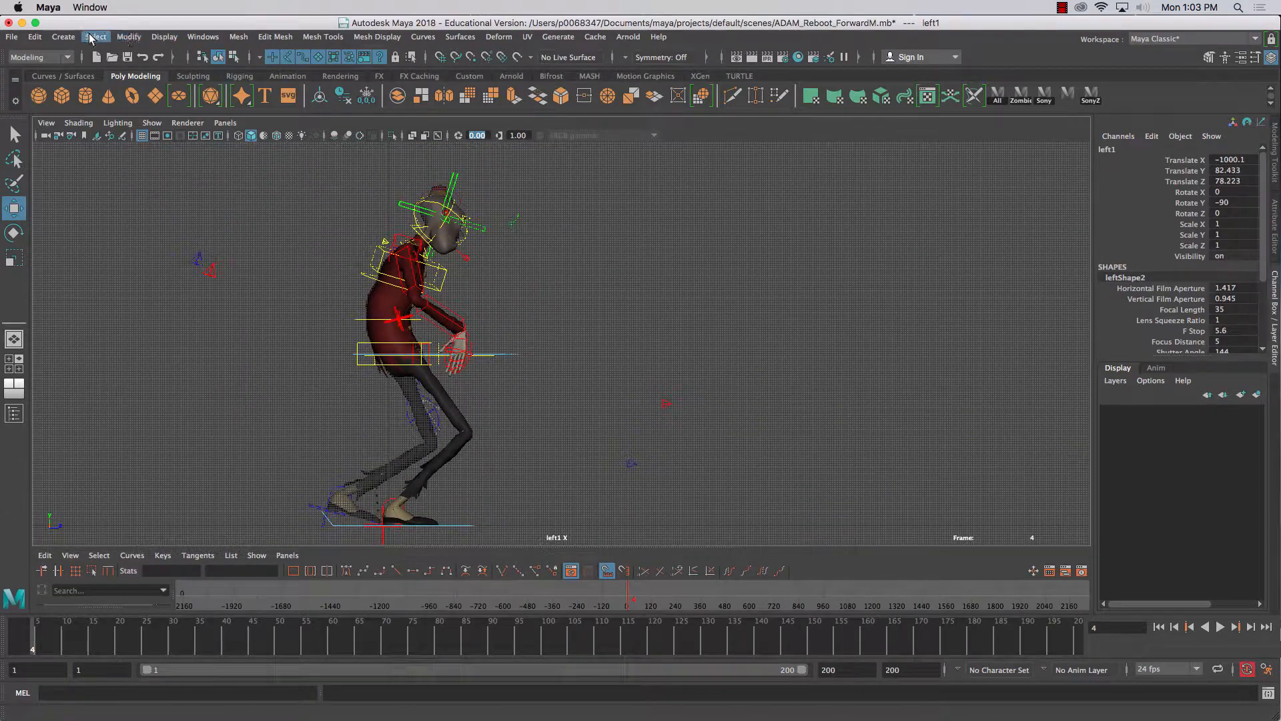
# Set the viewport's grid line spacing to 20 units in the grid options
pyautogui.click(165, 37)
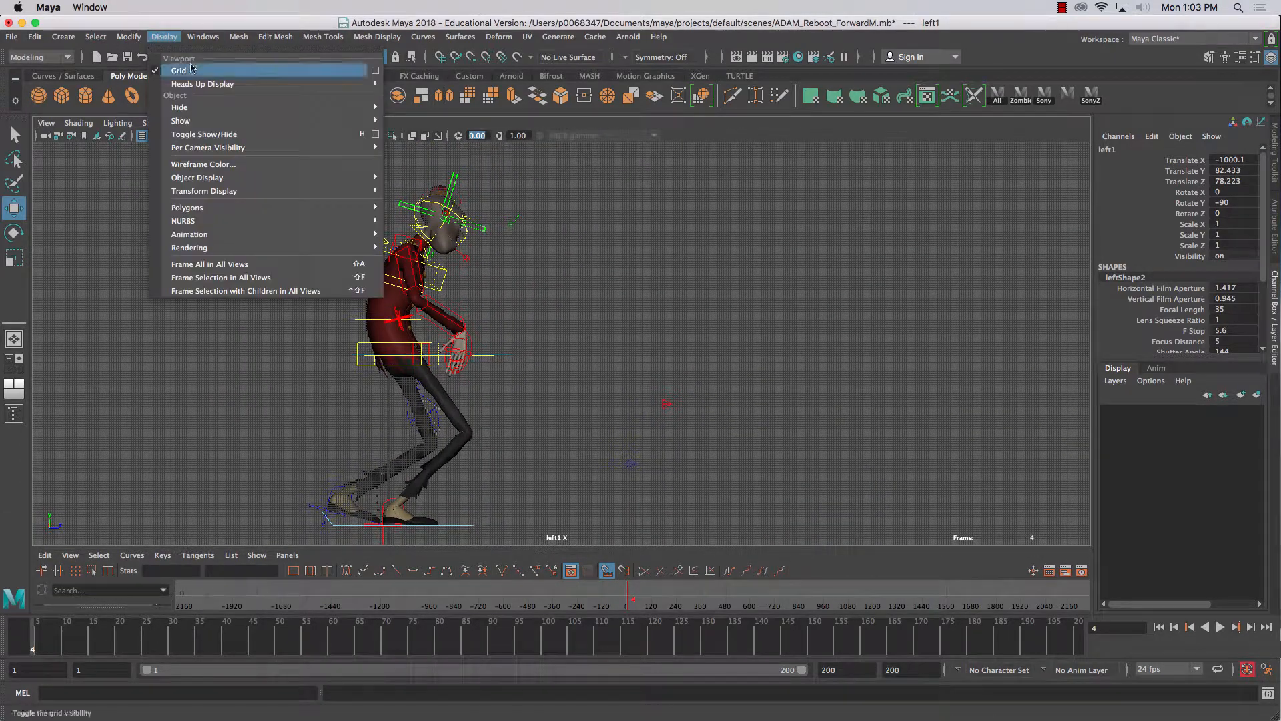
pyautogui.click(374, 70)
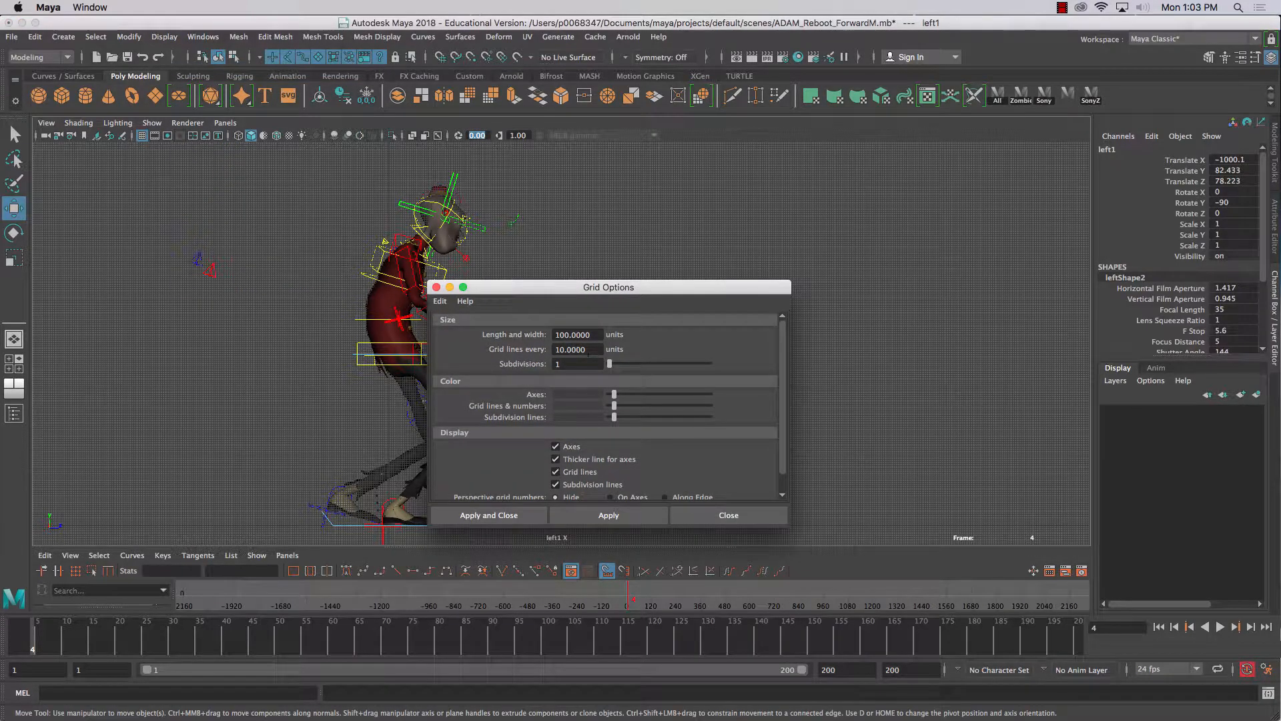
pyautogui.moveTo(587, 354); pyautogui.dragTo(497, 361)
pyautogui.write('20')
pyautogui.click(577, 514)
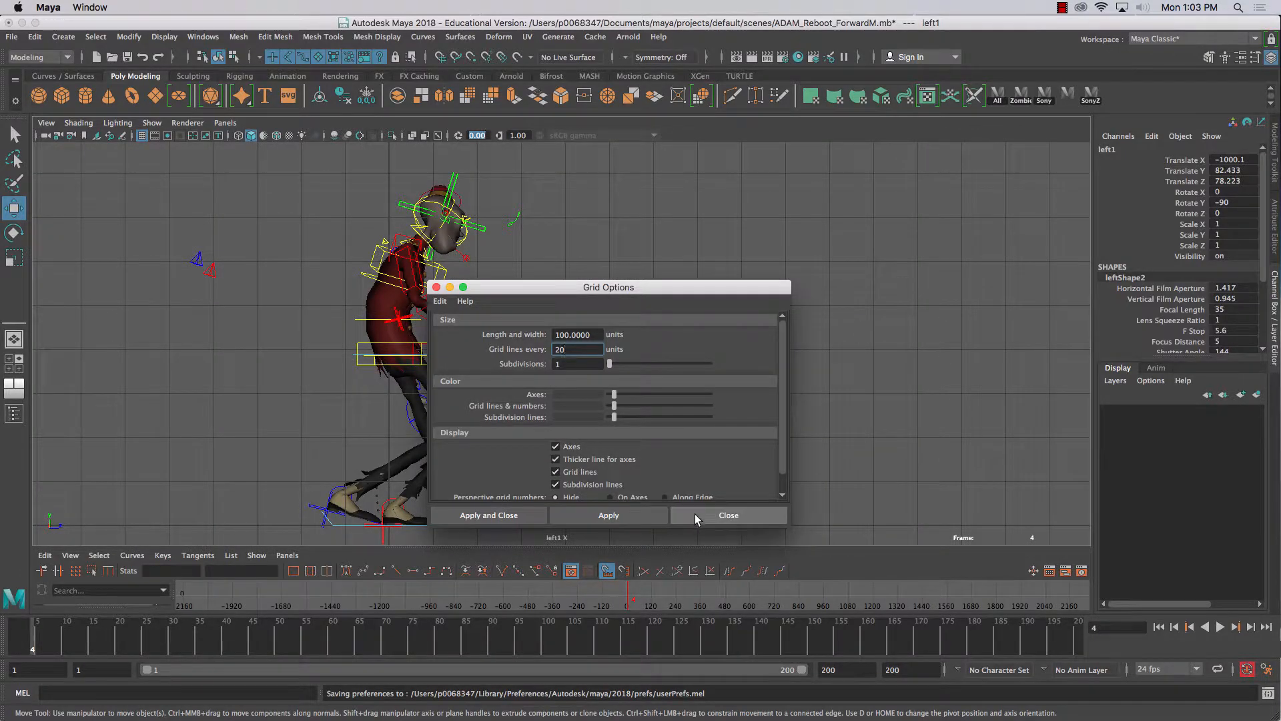
pyautogui.click(727, 515)
# Play the walk from frame 1 in the side view to compare the feet with the grid lines, stopping before the end
pyautogui.scroll(-4, 560, 334)
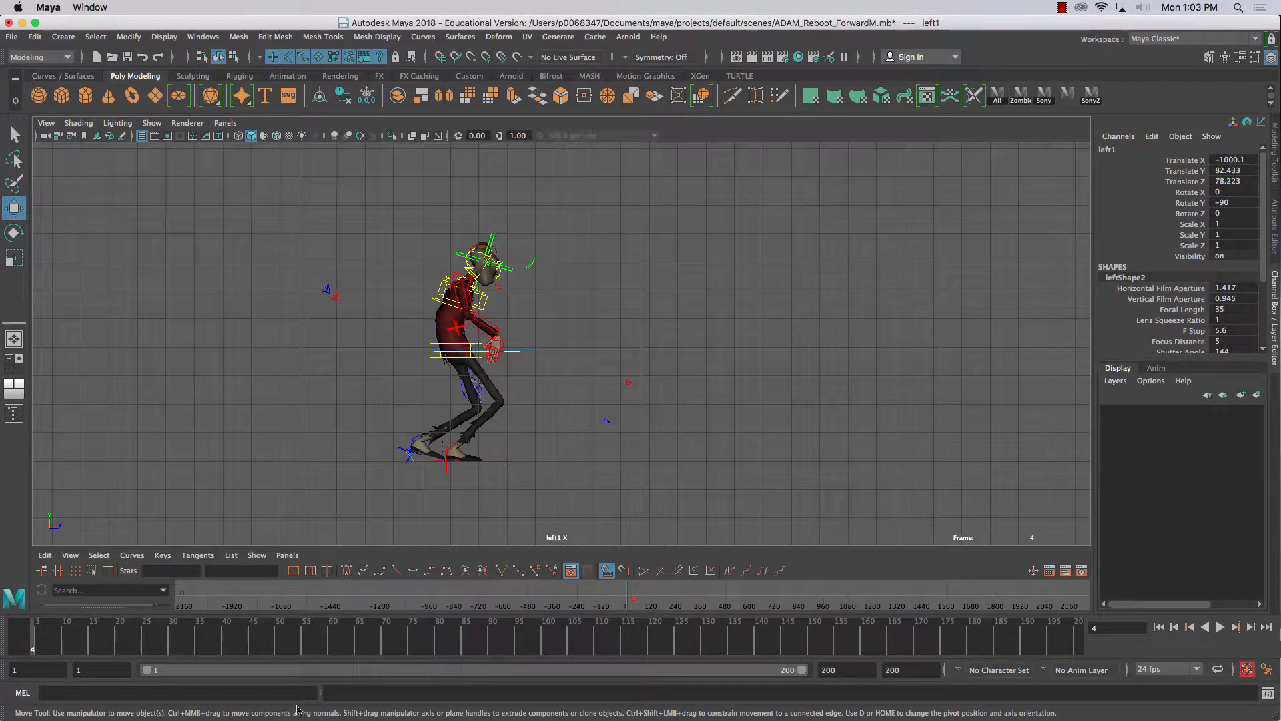
pyautogui.click(16, 637)
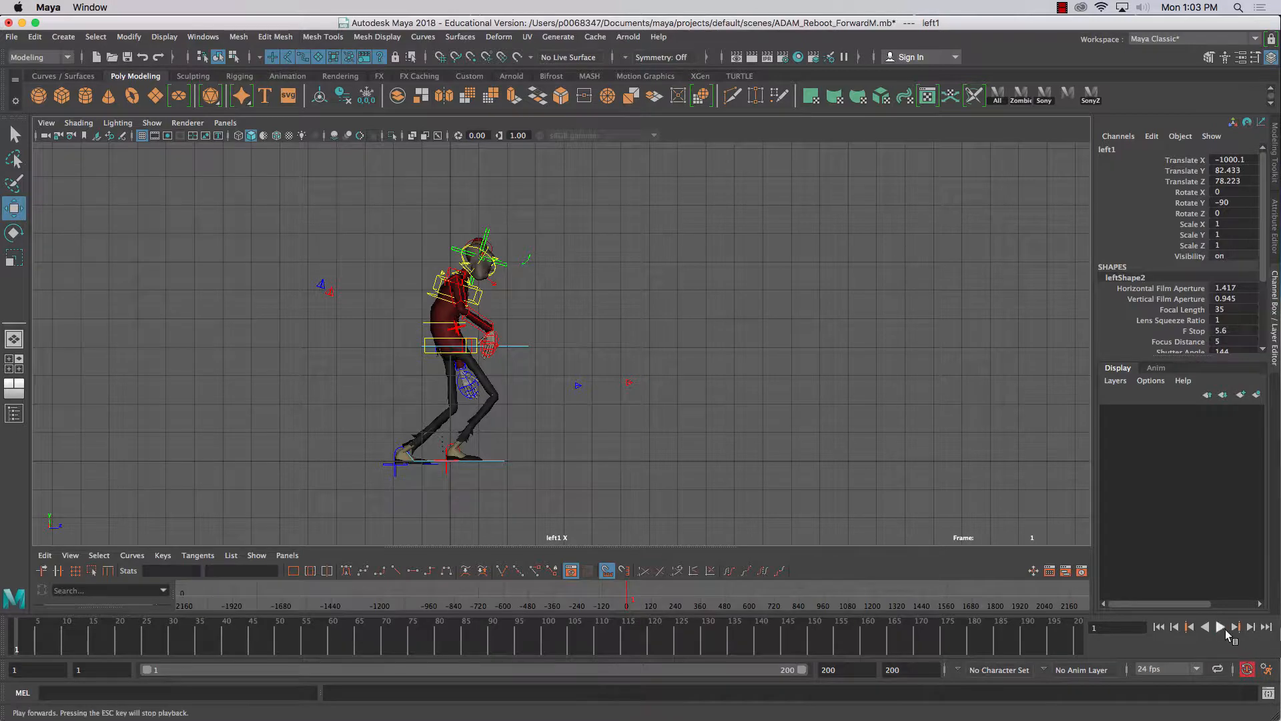
pyautogui.click(1223, 630)
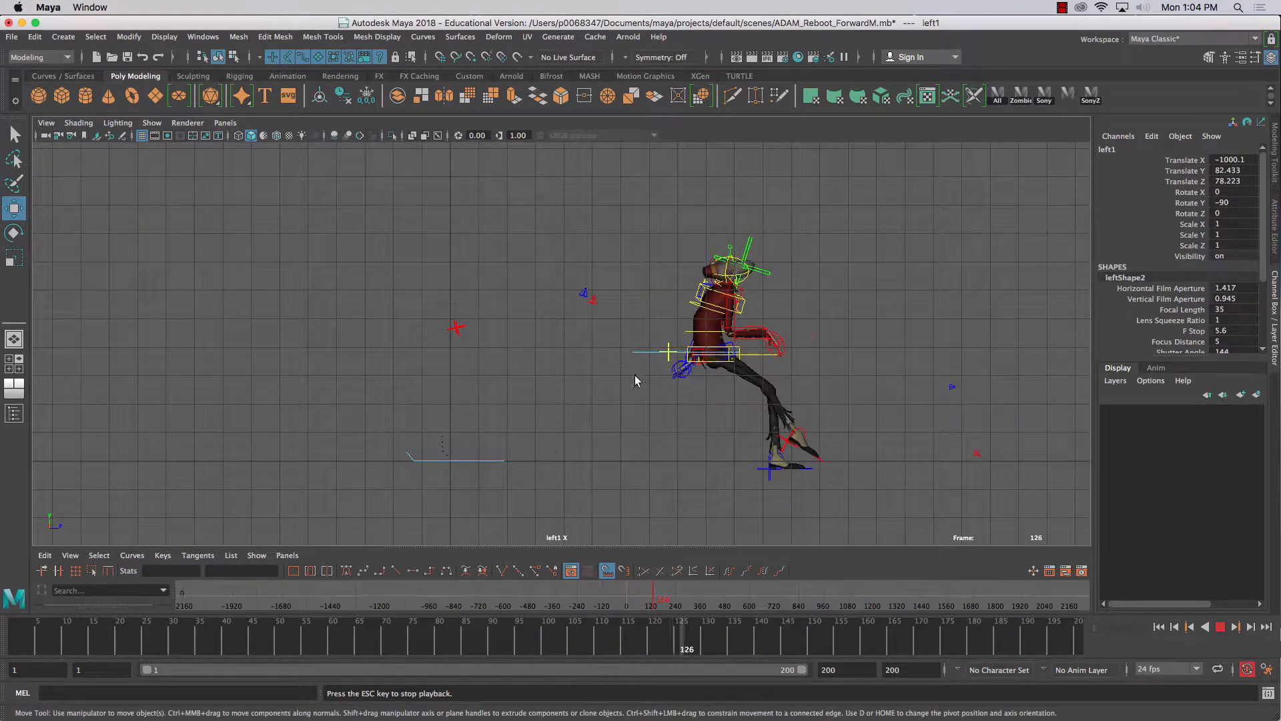
pyautogui.click(1219, 627)
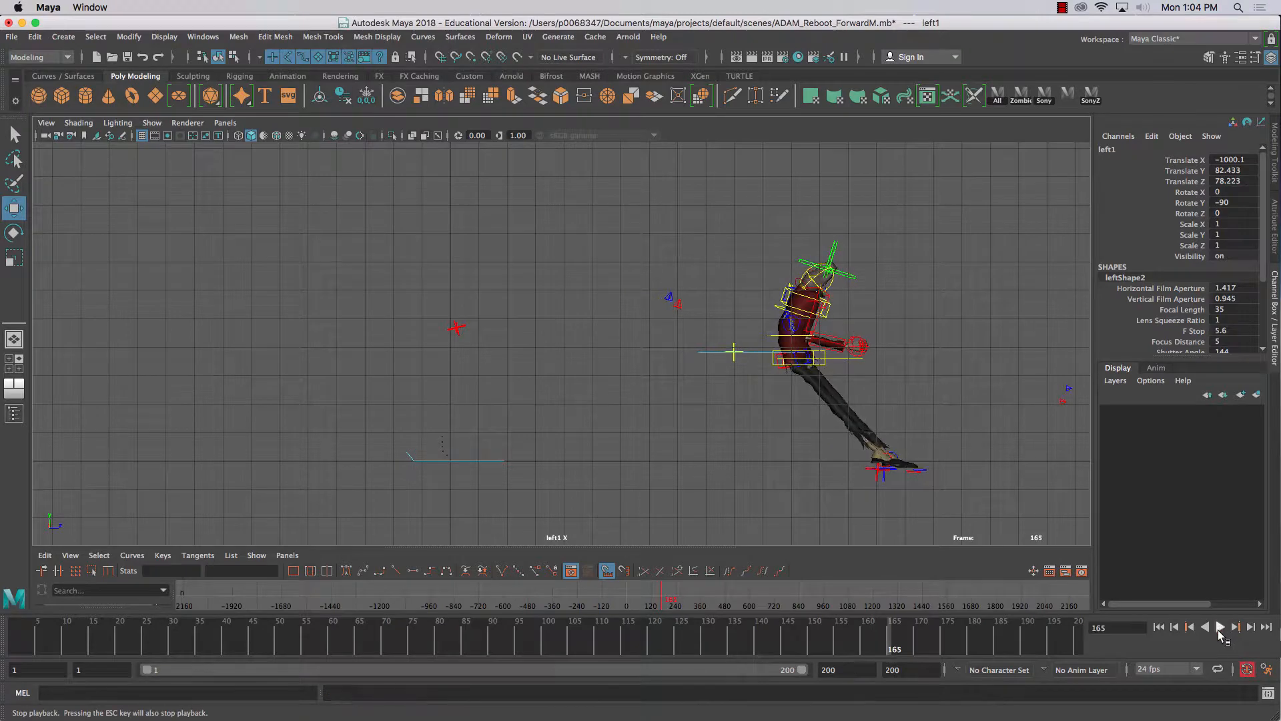
# Raise the main body control's Translate Z key at frame 48 to about 79.75 in an enlarged Graph Editor
pyautogui.click(698, 373)
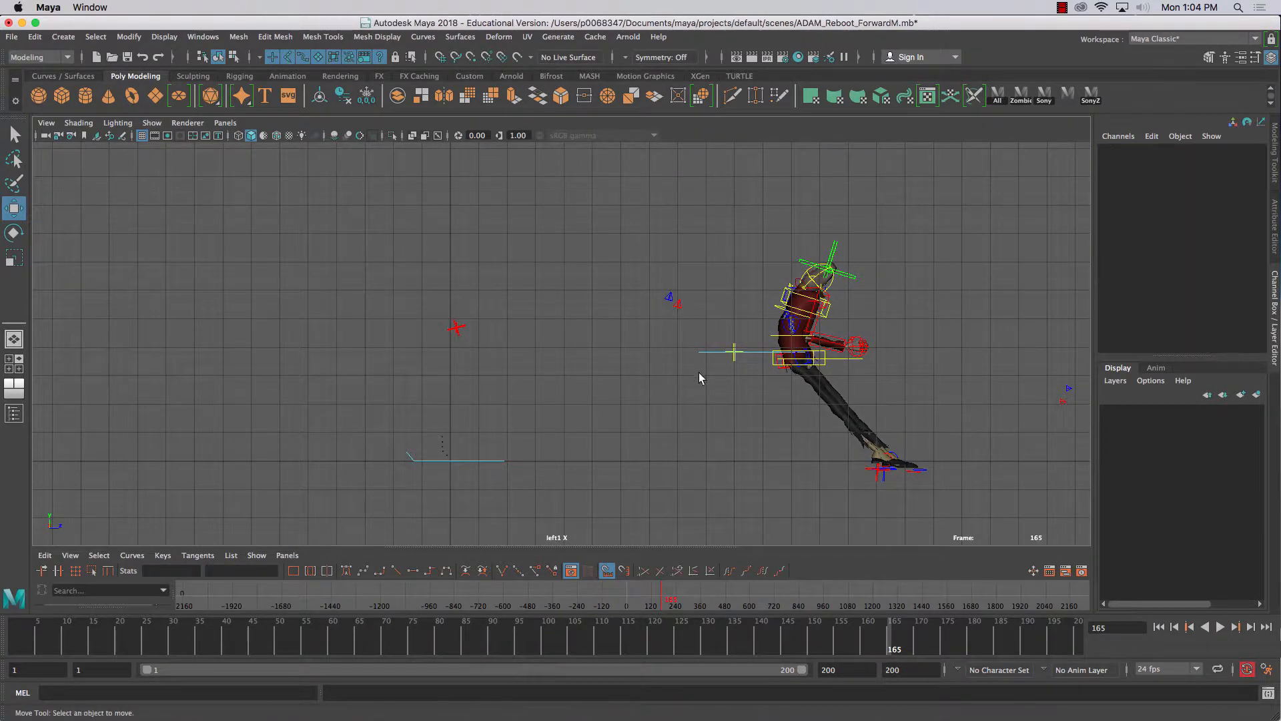
pyautogui.click(700, 348)
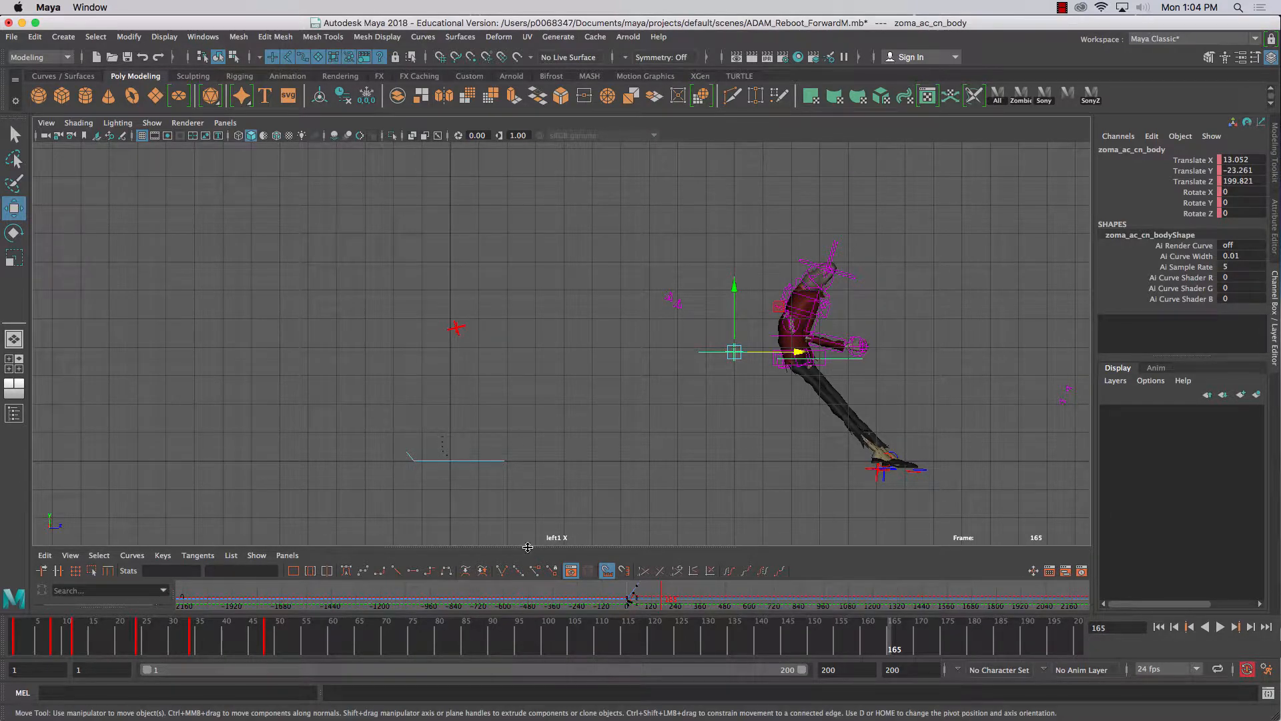
pyautogui.moveTo(527, 547); pyautogui.dragTo(521, 443)
pyautogui.press('a')
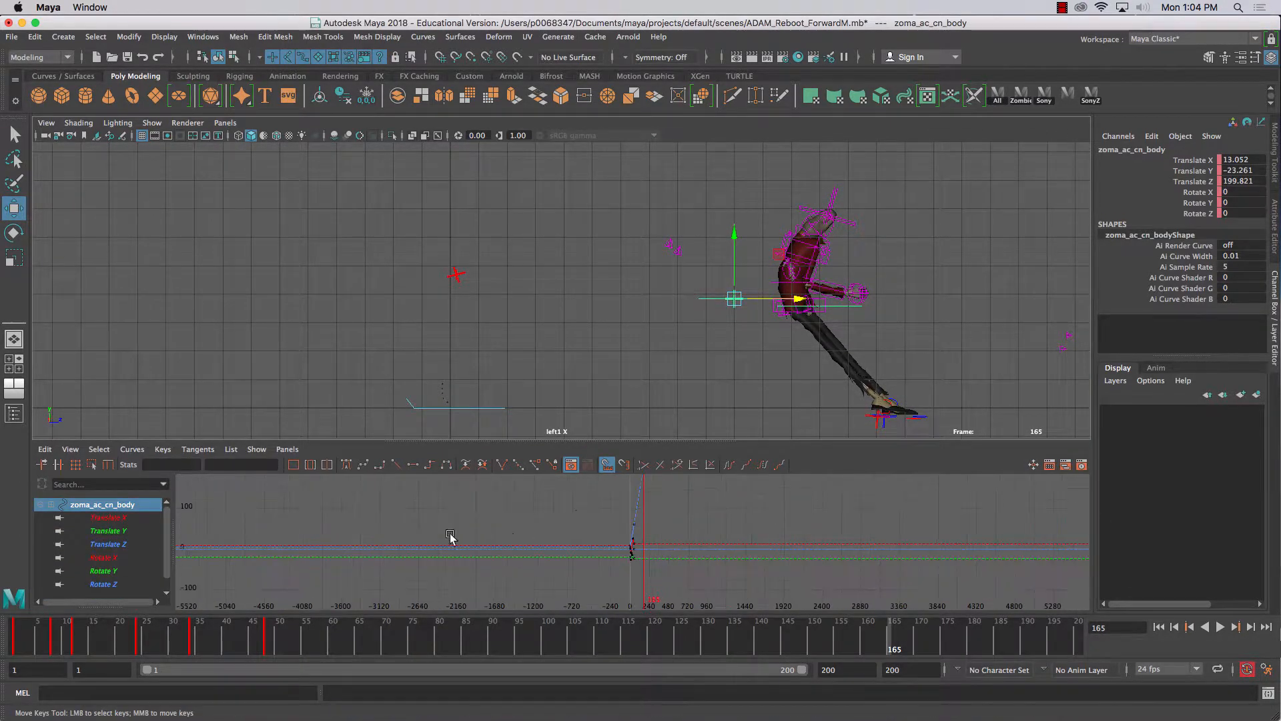
pyautogui.click(110, 544)
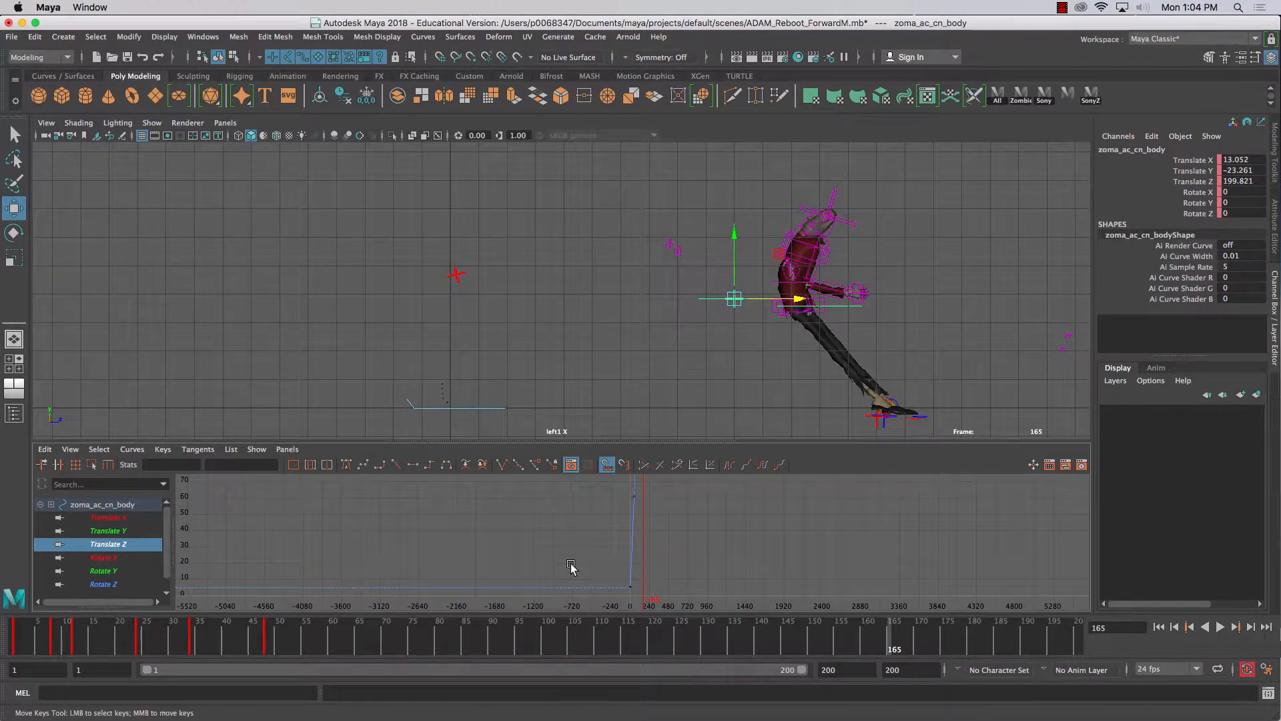
pyautogui.press('f')
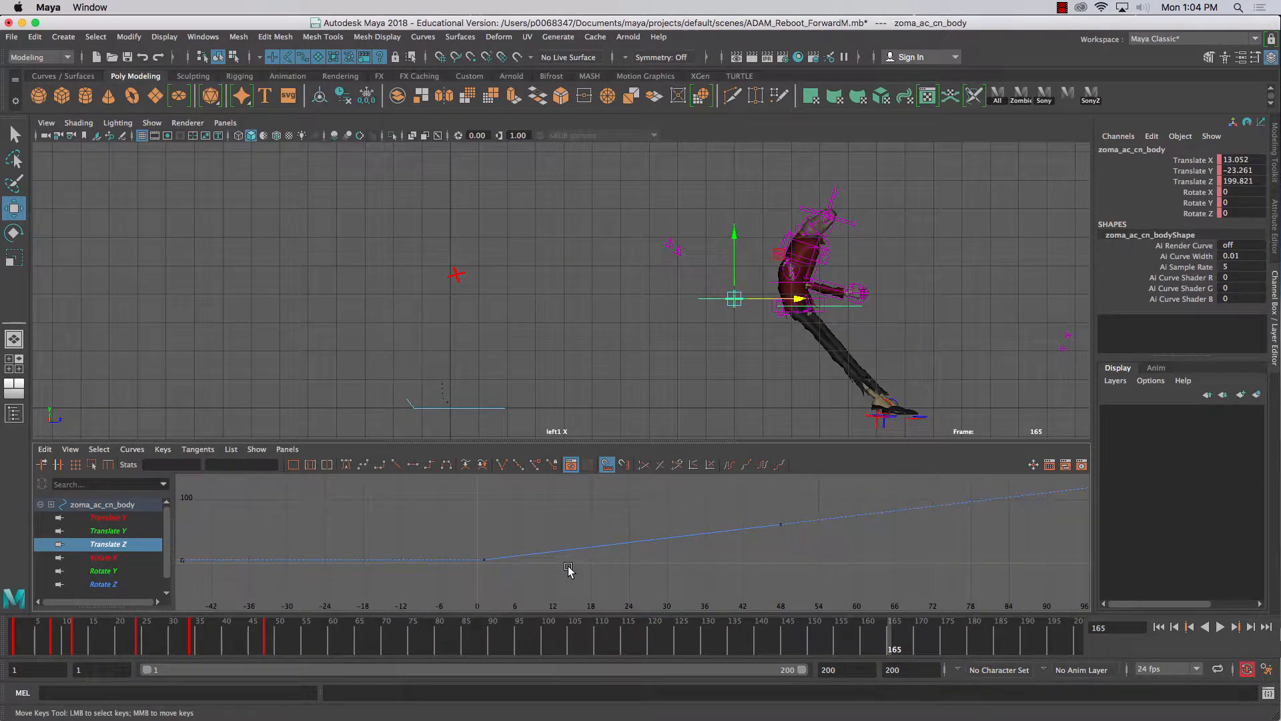
pyautogui.moveTo(760, 518); pyautogui.dragTo(789, 554)
pyautogui.moveTo(788, 531); pyautogui.dragTo(788, 521, button='middle')
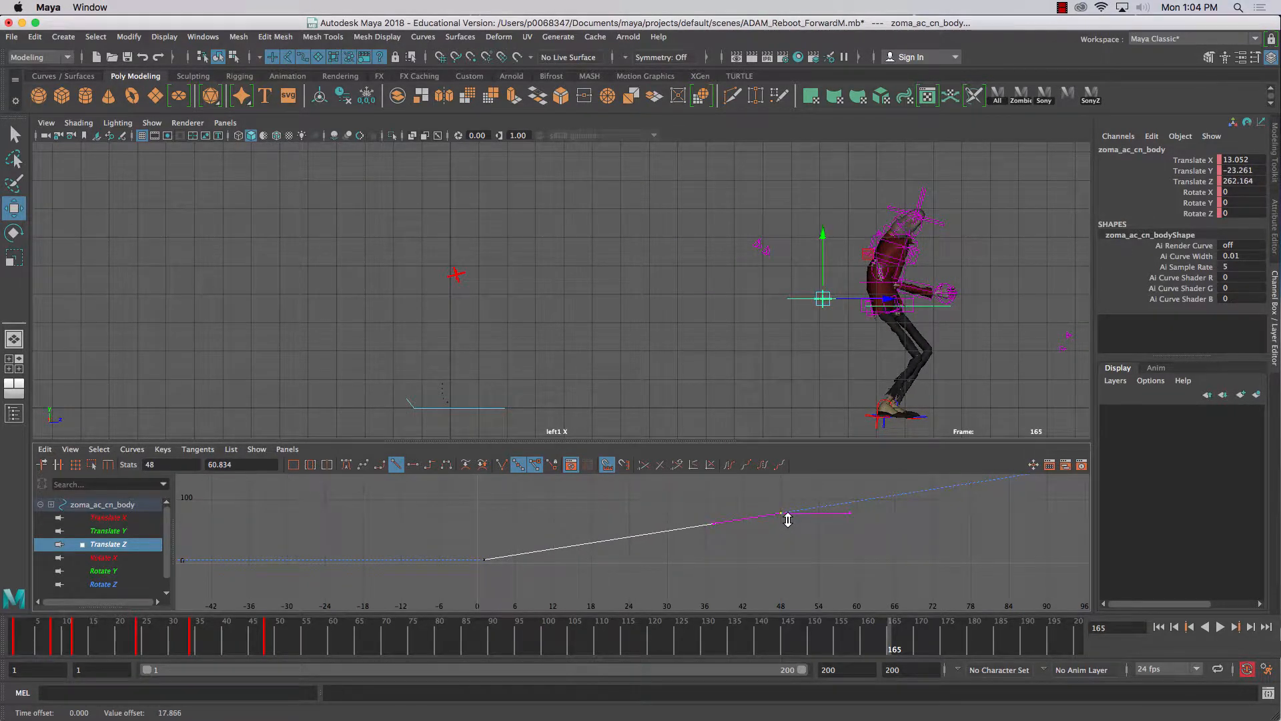
pyautogui.hotkey('ctrl', 'z')
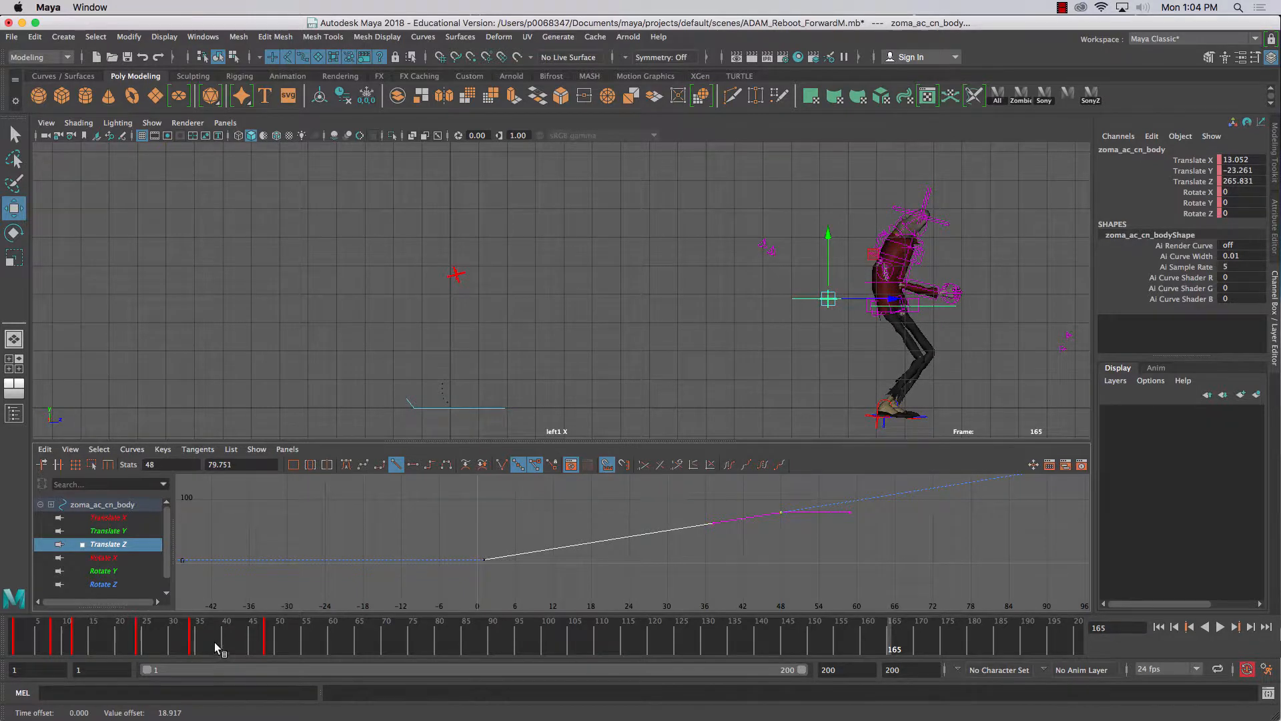
# Play the adjusted walk from frame 1 and check whether the feet slide against the grid
pyautogui.moveTo(216, 643); pyautogui.dragTo(4, 626)
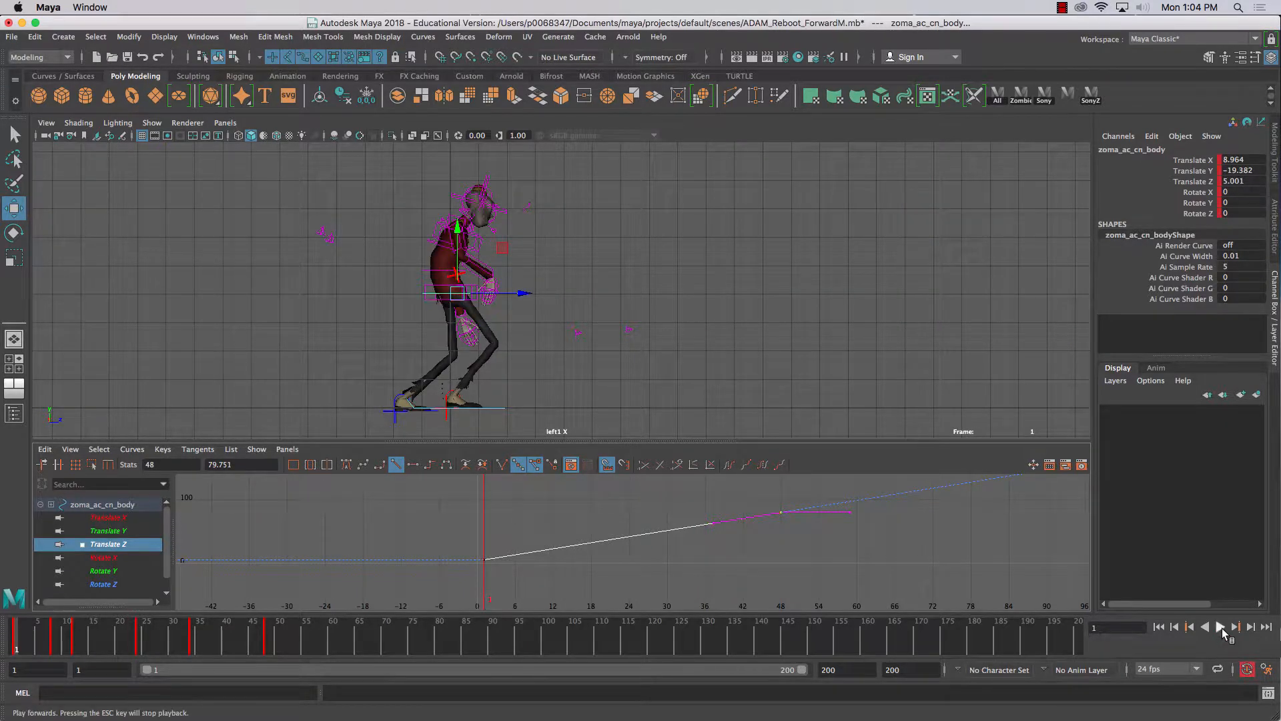
pyautogui.click(1221, 627)
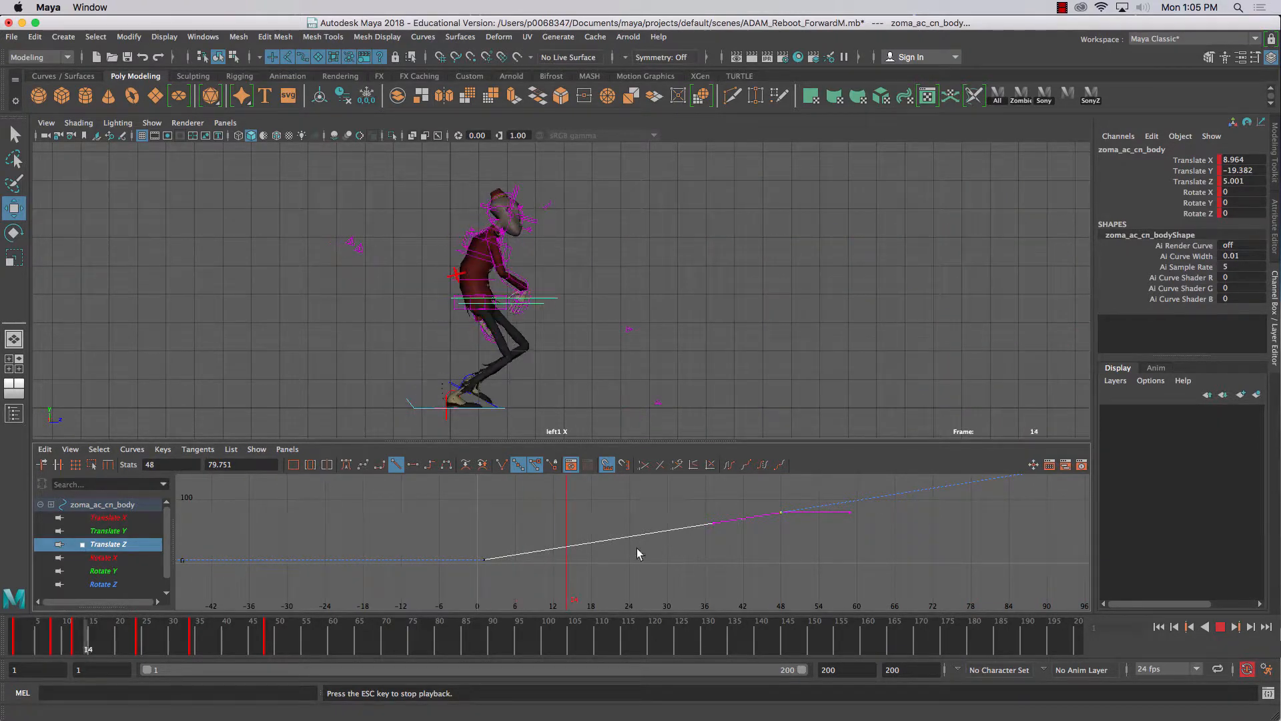
pyautogui.click(1221, 627)
# Retime the master control's two keys to frames 1 and 10, with a linear Translate Z rise to about 0.057
pyautogui.click(414, 407)
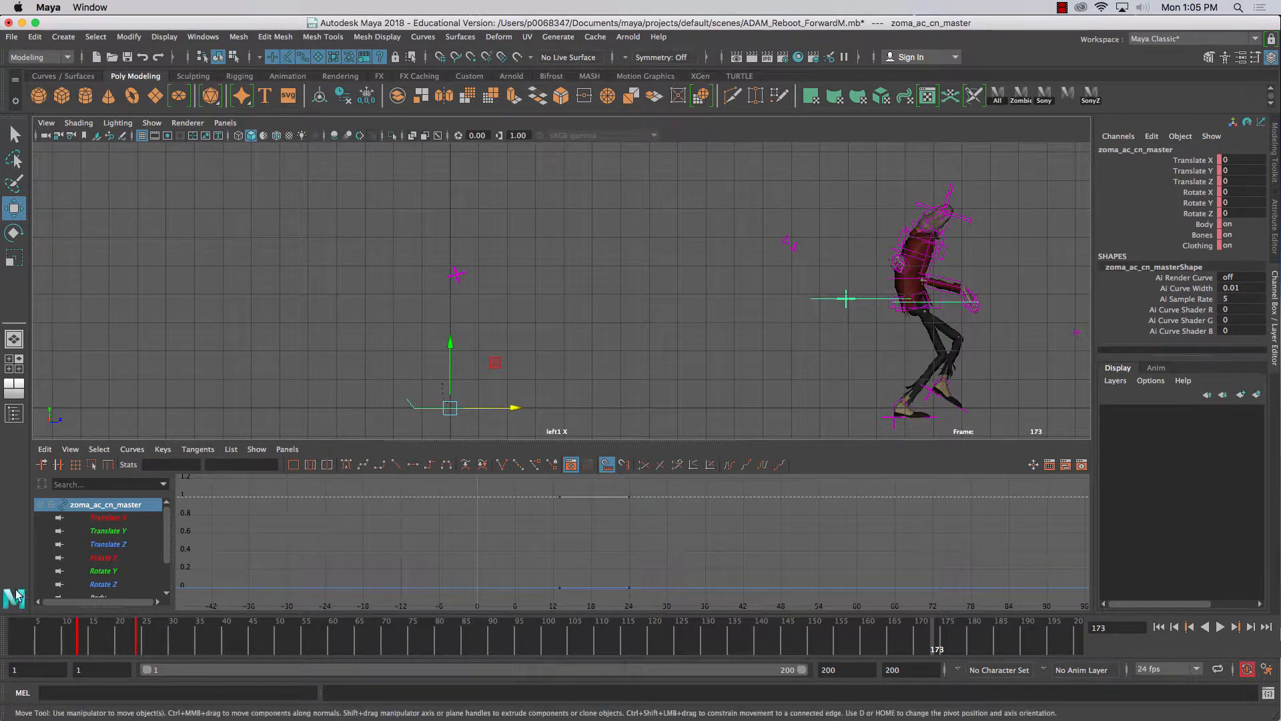
pyautogui.click(133, 545)
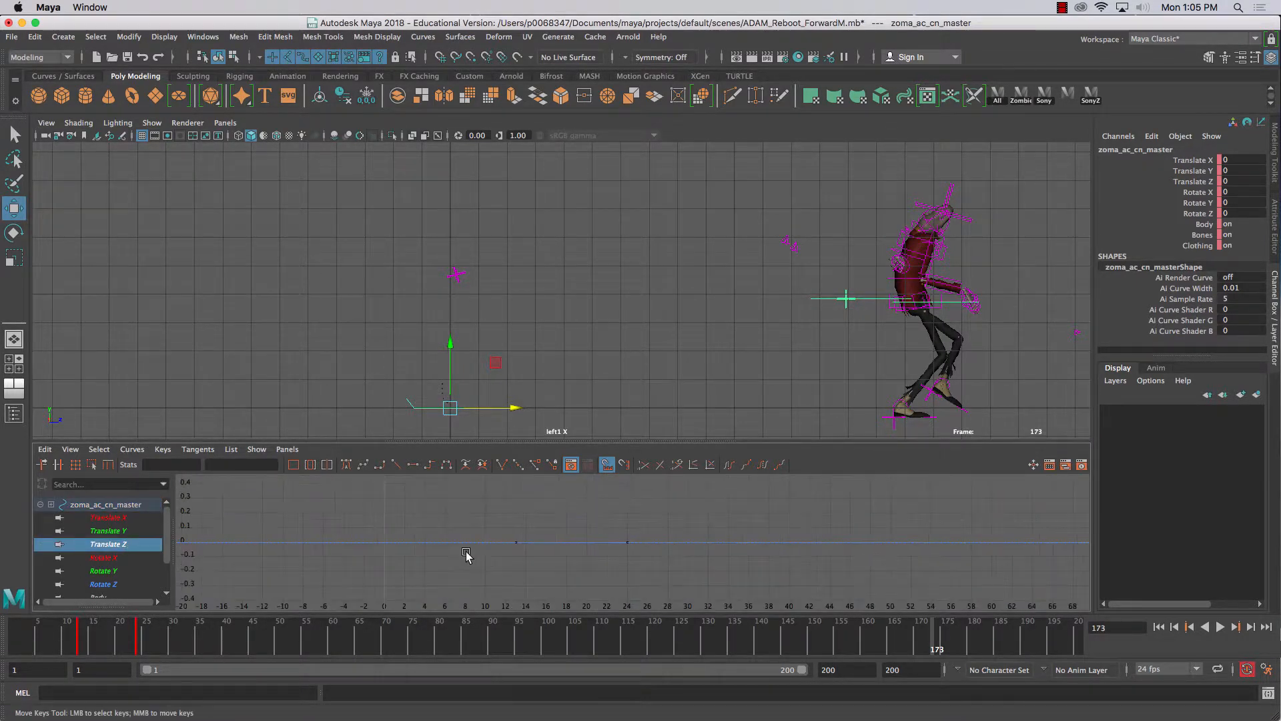
pyautogui.click(78, 641)
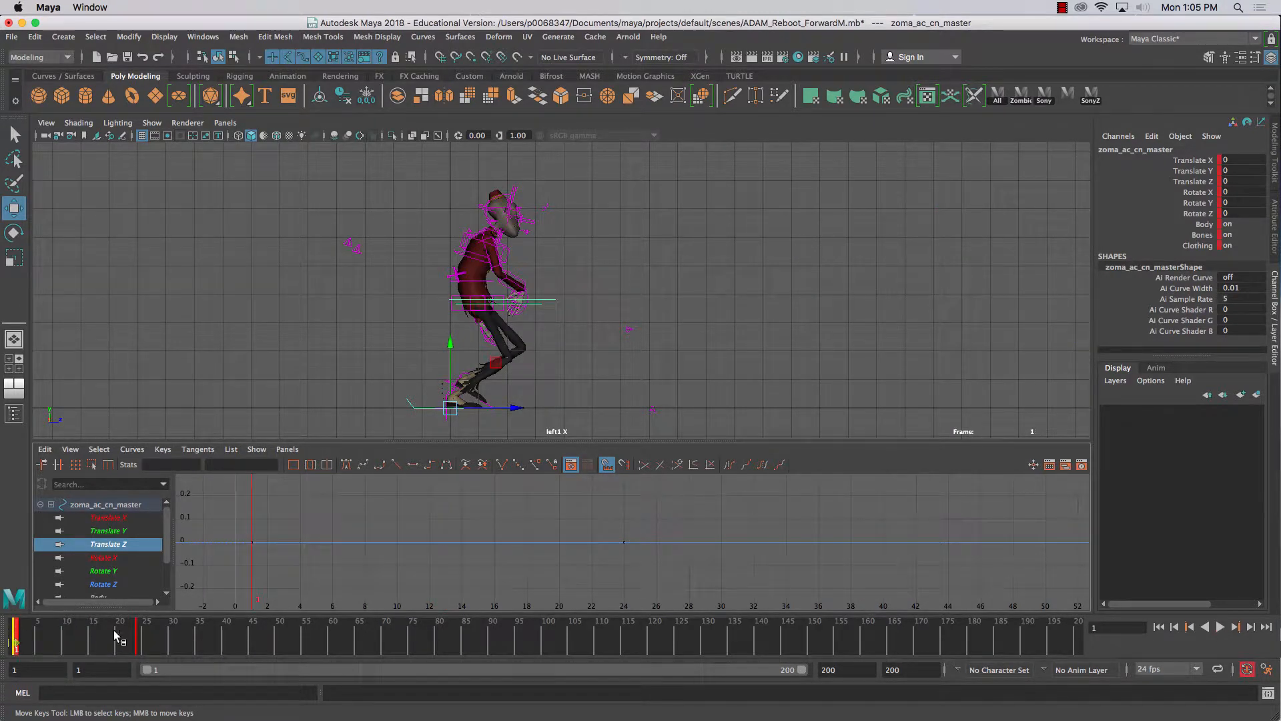
pyautogui.click(138, 624)
pyautogui.keyDown('shift'); pyautogui.moveTo(138, 625); pyautogui.dragTo(68, 633); pyautogui.keyUp('shift')
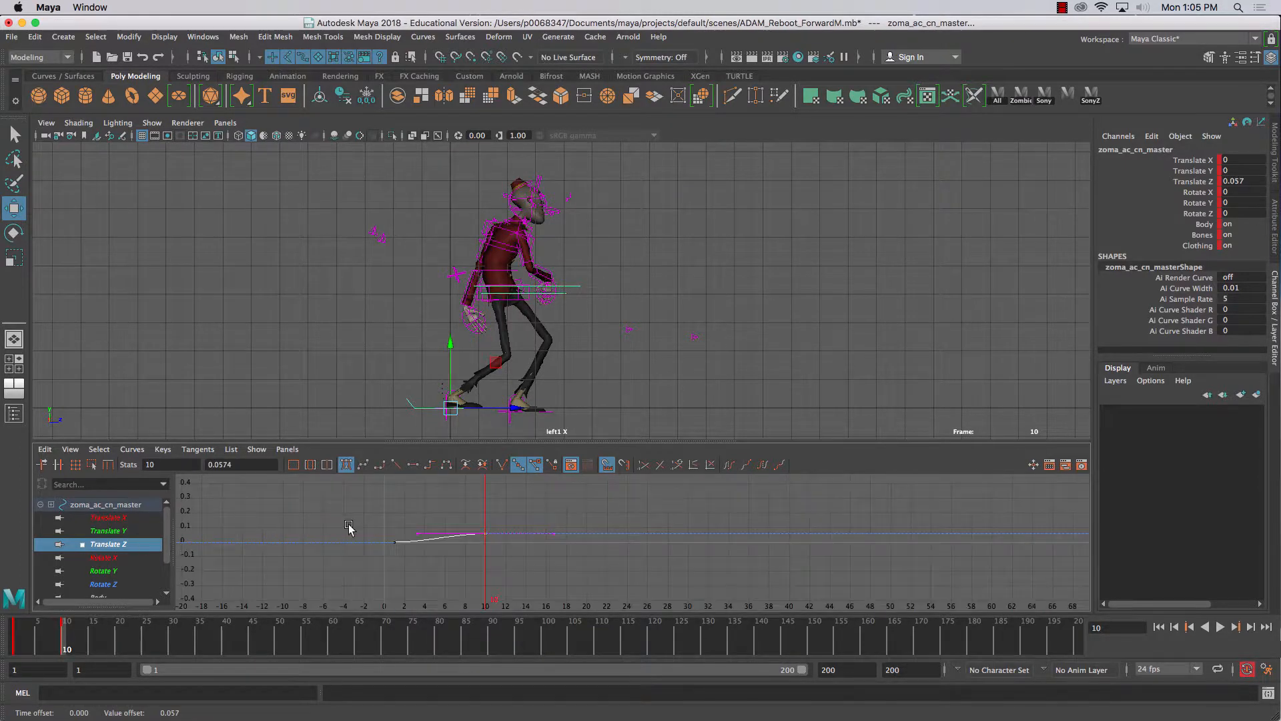
pyautogui.moveTo(493, 579); pyautogui.dragTo(493, 579)
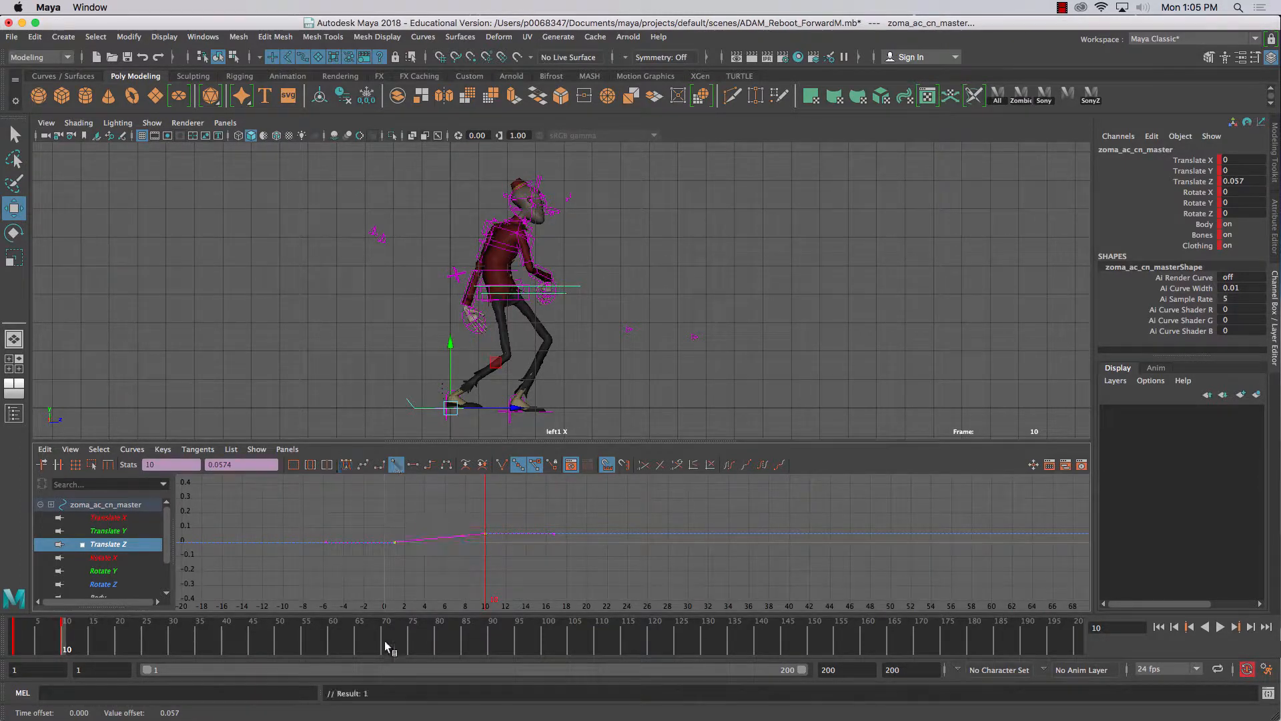
# Replay the walk cycle over the 200-frame range to review the forward movement against the grid
pyautogui.hotkey('alt', 'v')
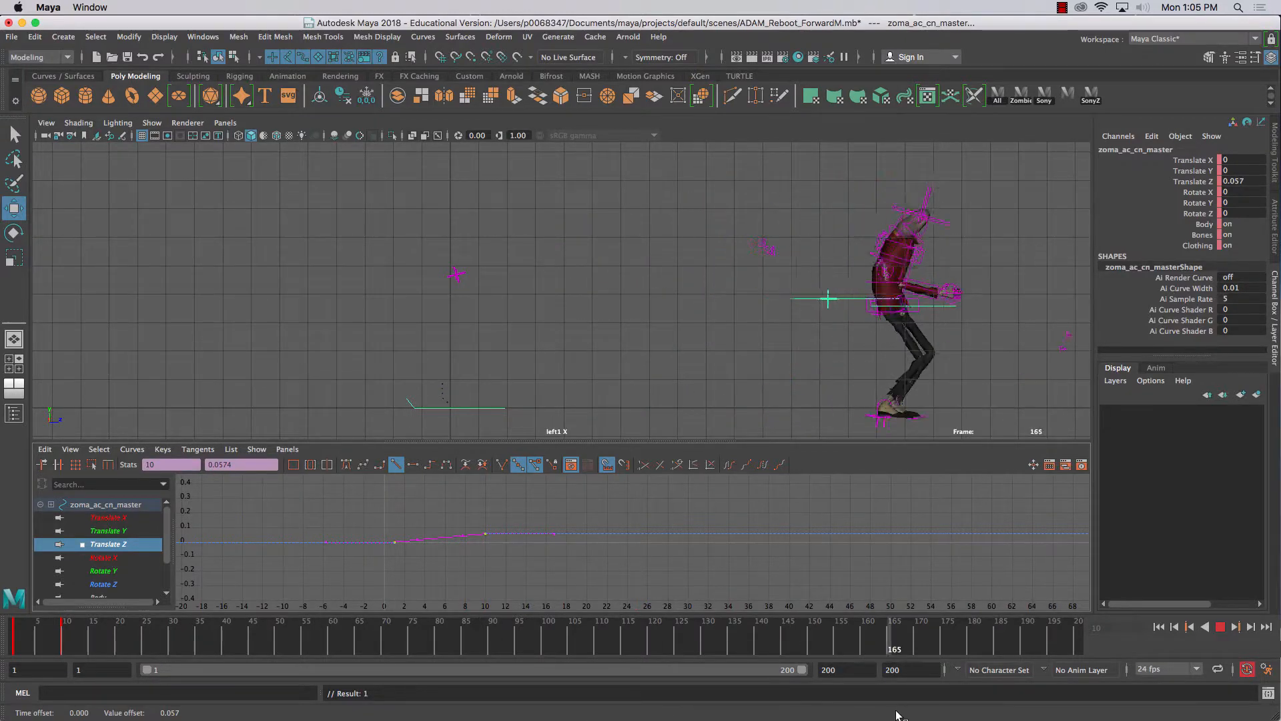
pyautogui.moveTo(562, 658); pyautogui.dragTo(281, 661)
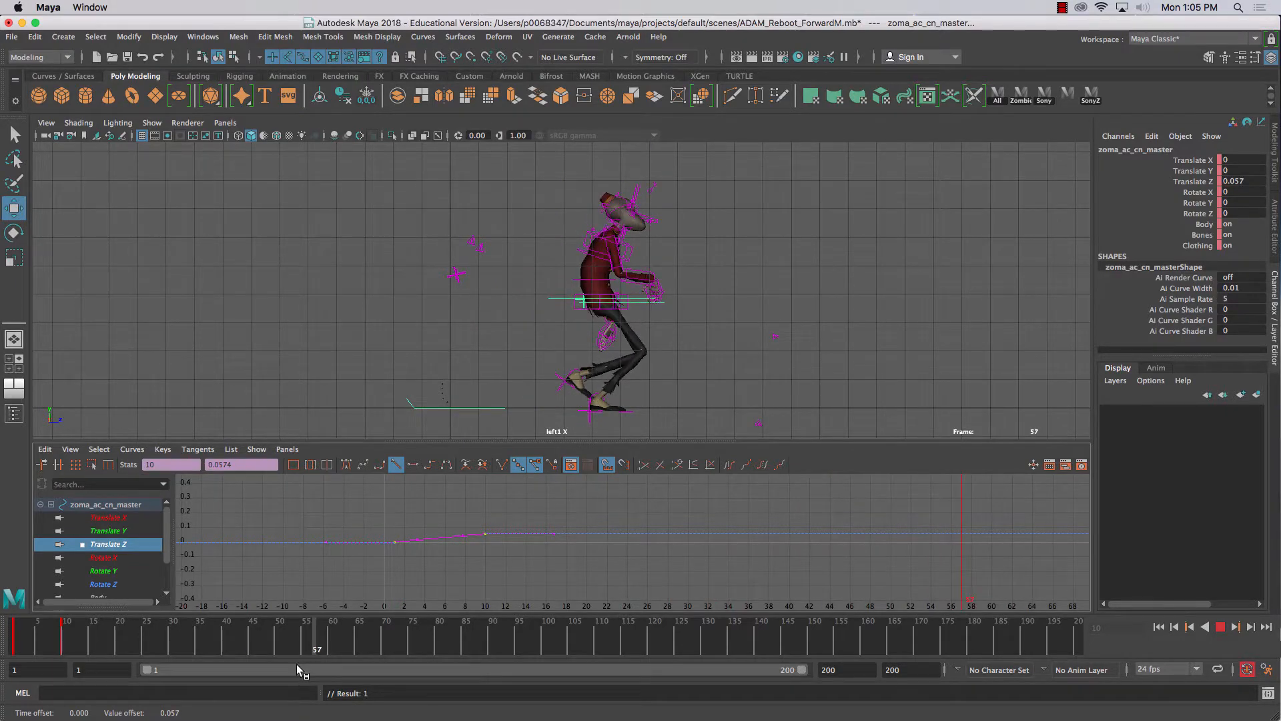
pyautogui.press('Escape')
pyautogui.click(1217, 627)
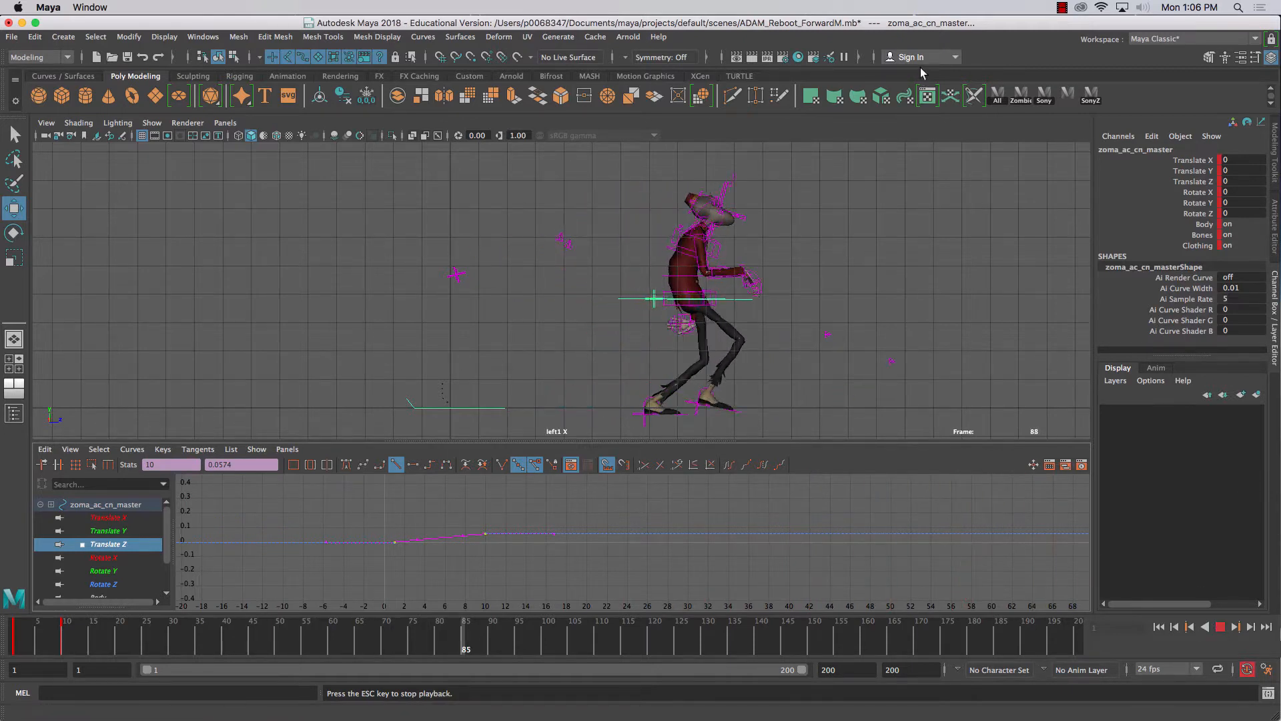
pyautogui.click(1062, 7)
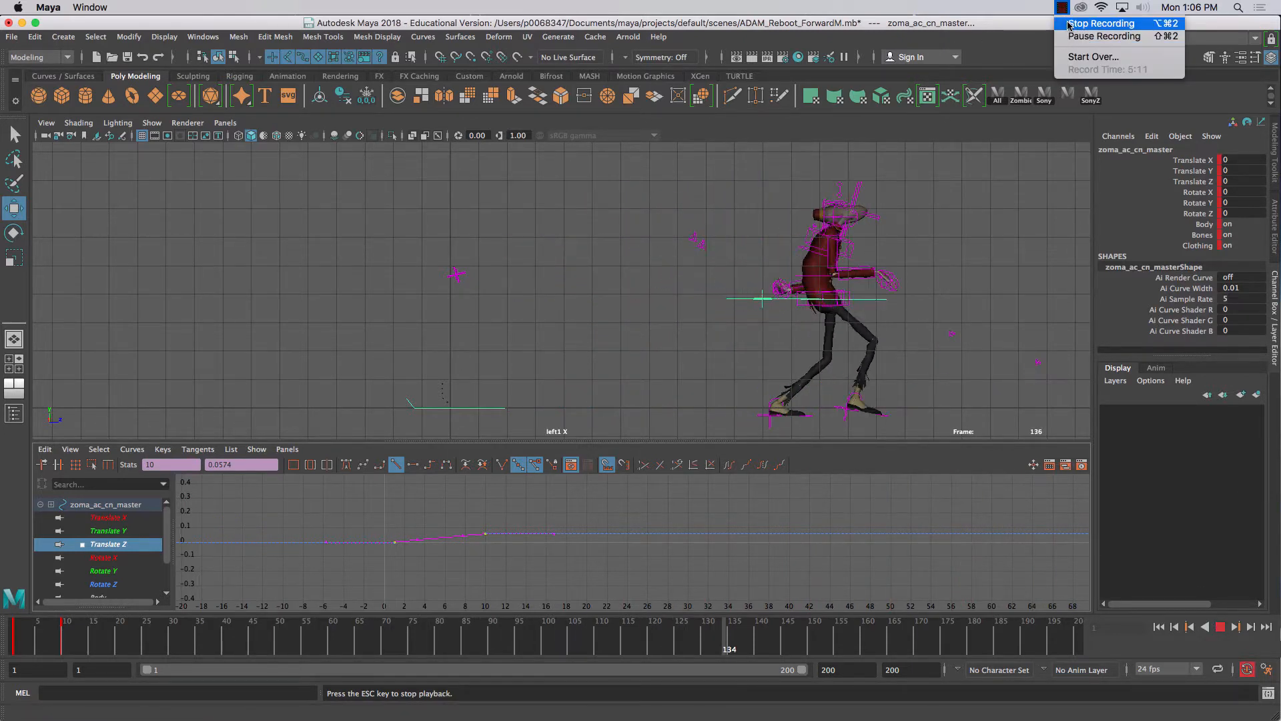